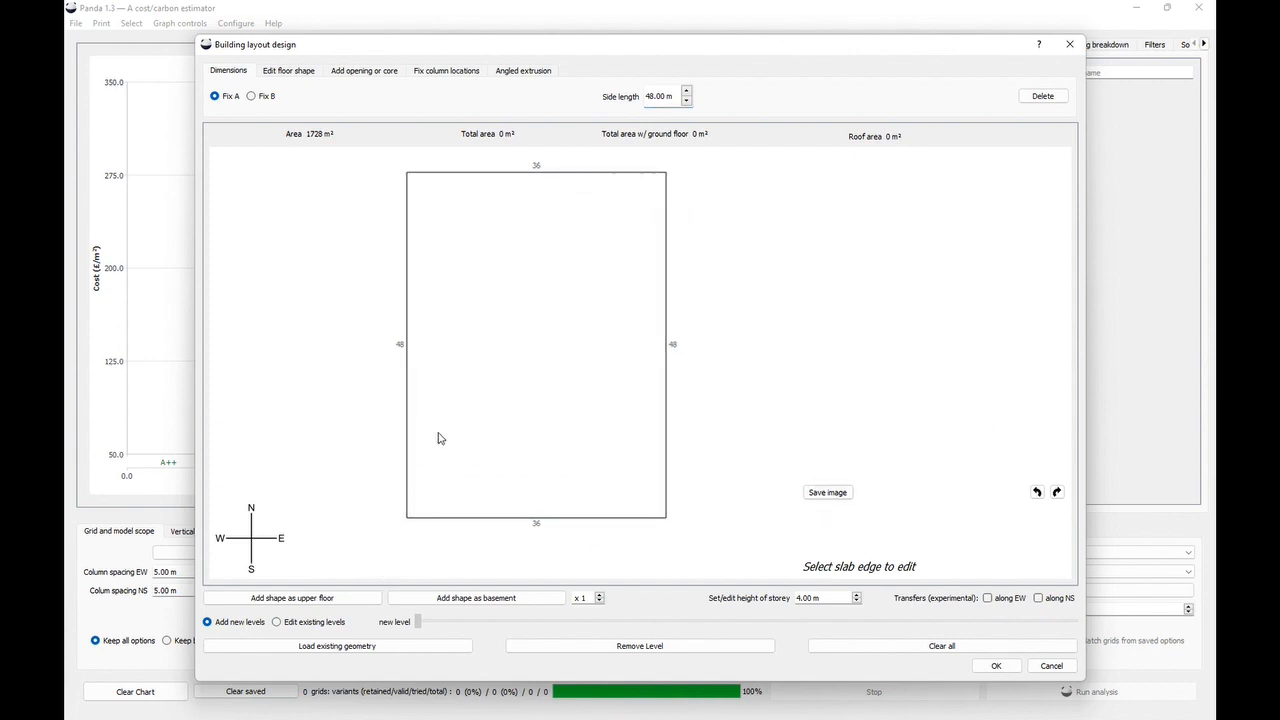
- Add two upper floors using the 36 by 48 m rectangular floor plan
{"action": "left_click_drag", "start_coordinate": [447, 438], "coordinate": [419, 444]}
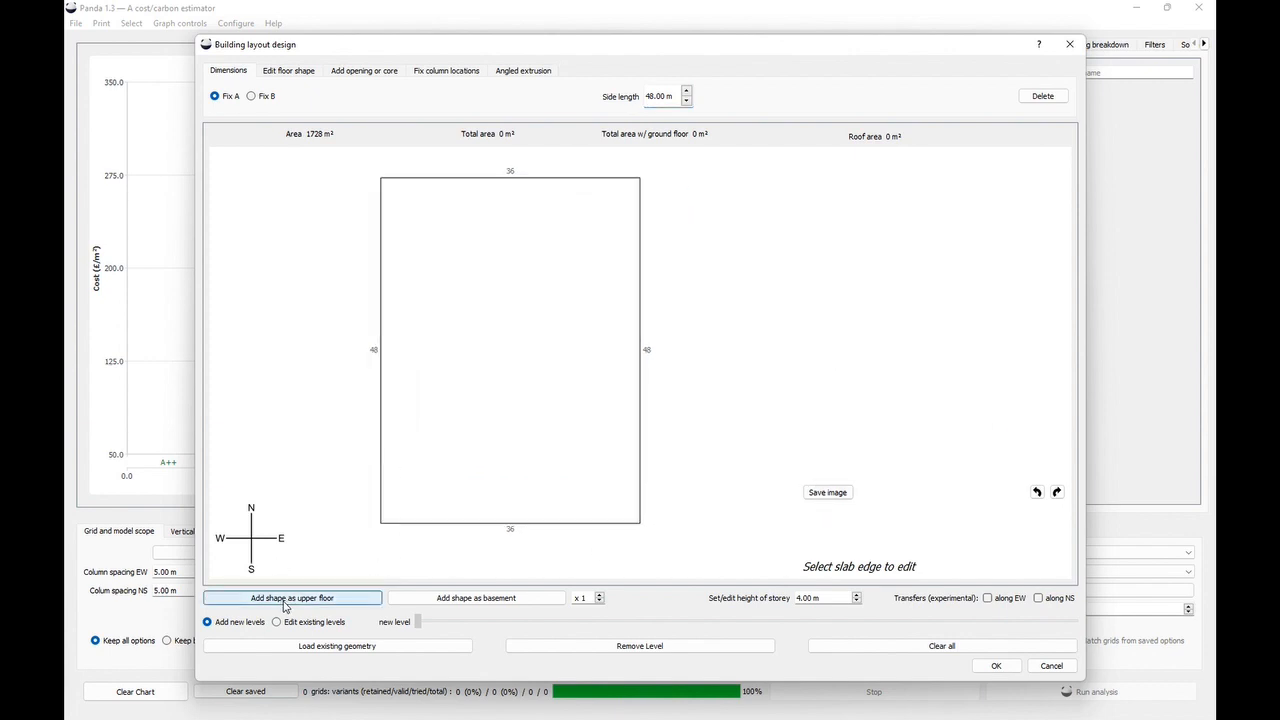
{"action": "left_click", "coordinate": [286, 598]}
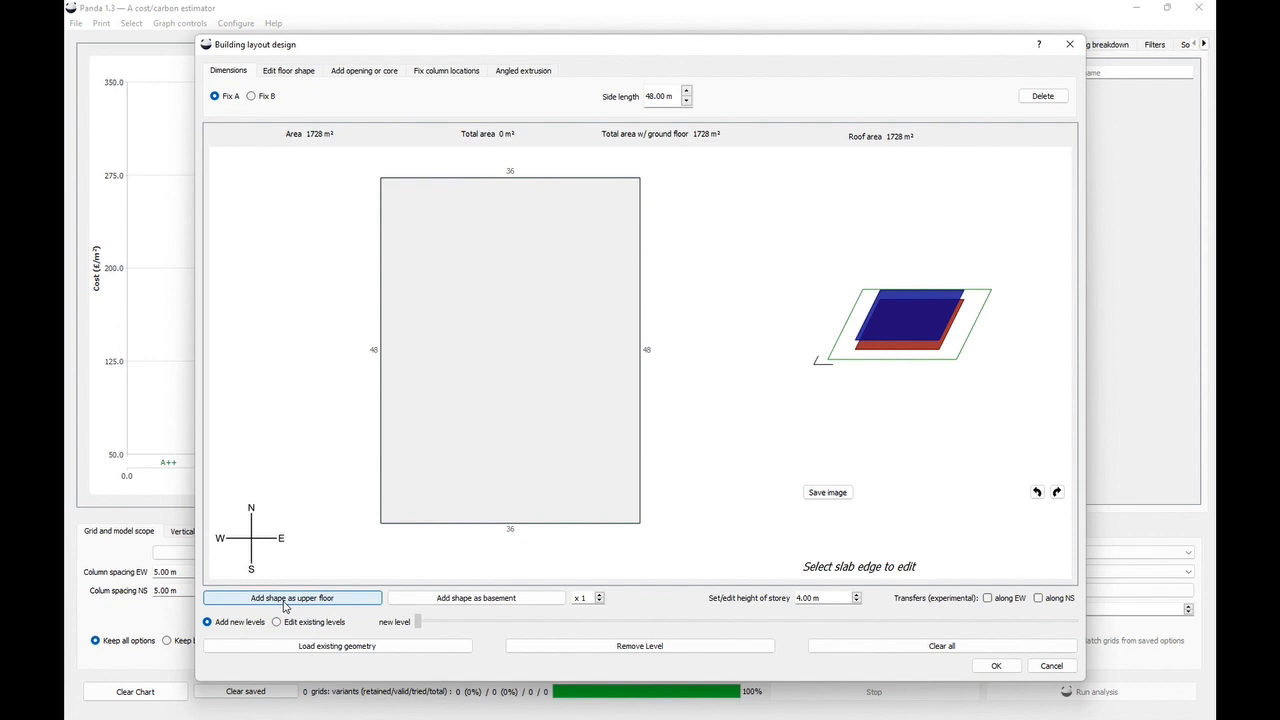
{"action": "left_click", "coordinate": [286, 600]}
- Set the storey height to 7.0 m and add two more upper floors
{"action": "left_click_drag", "start_coordinate": [812, 597], "coordinate": [750, 598]}
{"action": "type", "text": "70"}
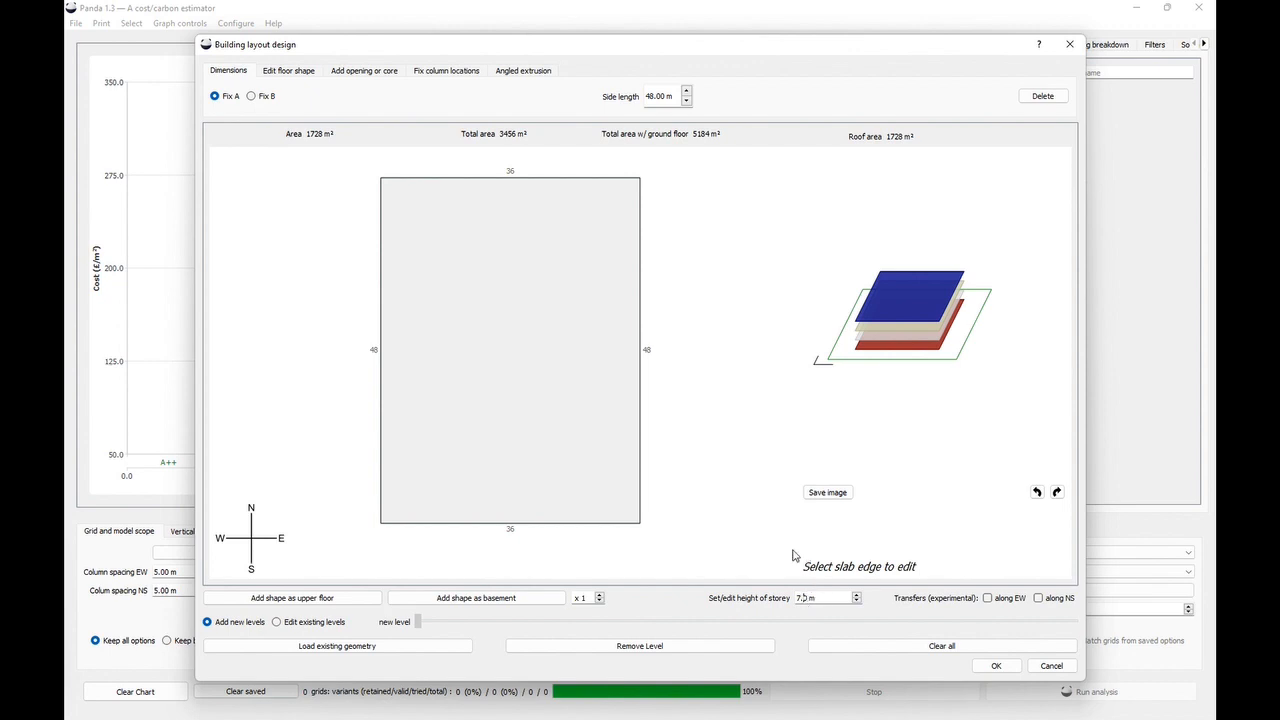
{"action": "left_click", "coordinate": [318, 601]}
{"action": "left_click", "coordinate": [321, 603]}
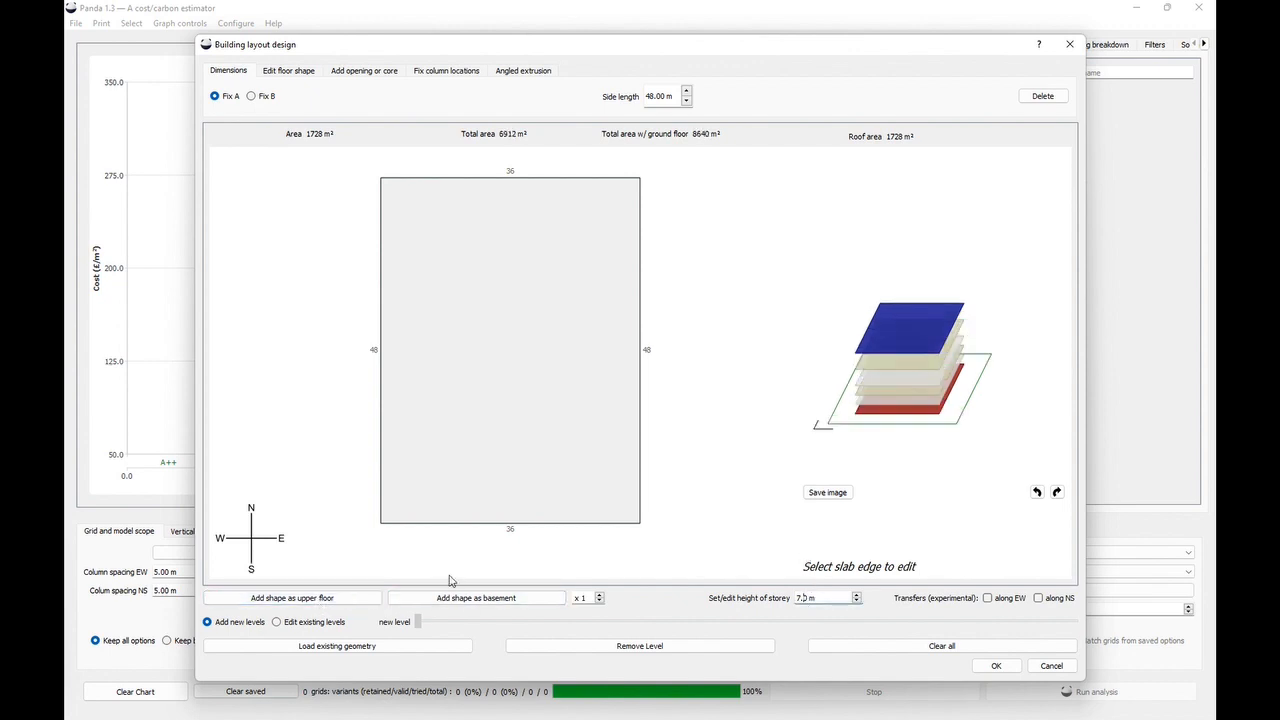
- Add two basement levels beneath the building
{"action": "left_click", "coordinate": [470, 598]}
{"action": "left_click", "coordinate": [471, 599]}
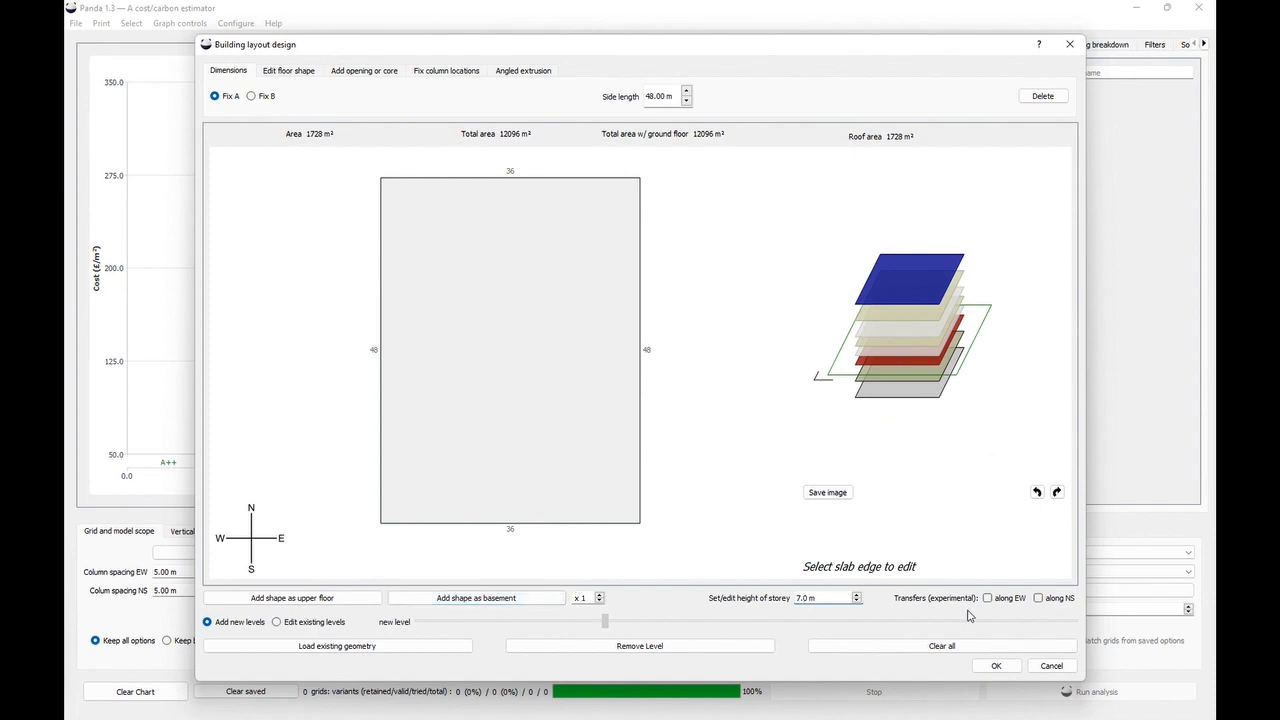
- Confirm the layout design and run the analysis
{"action": "left_click", "coordinate": [996, 665]}
{"action": "left_click", "coordinate": [1027, 692]}
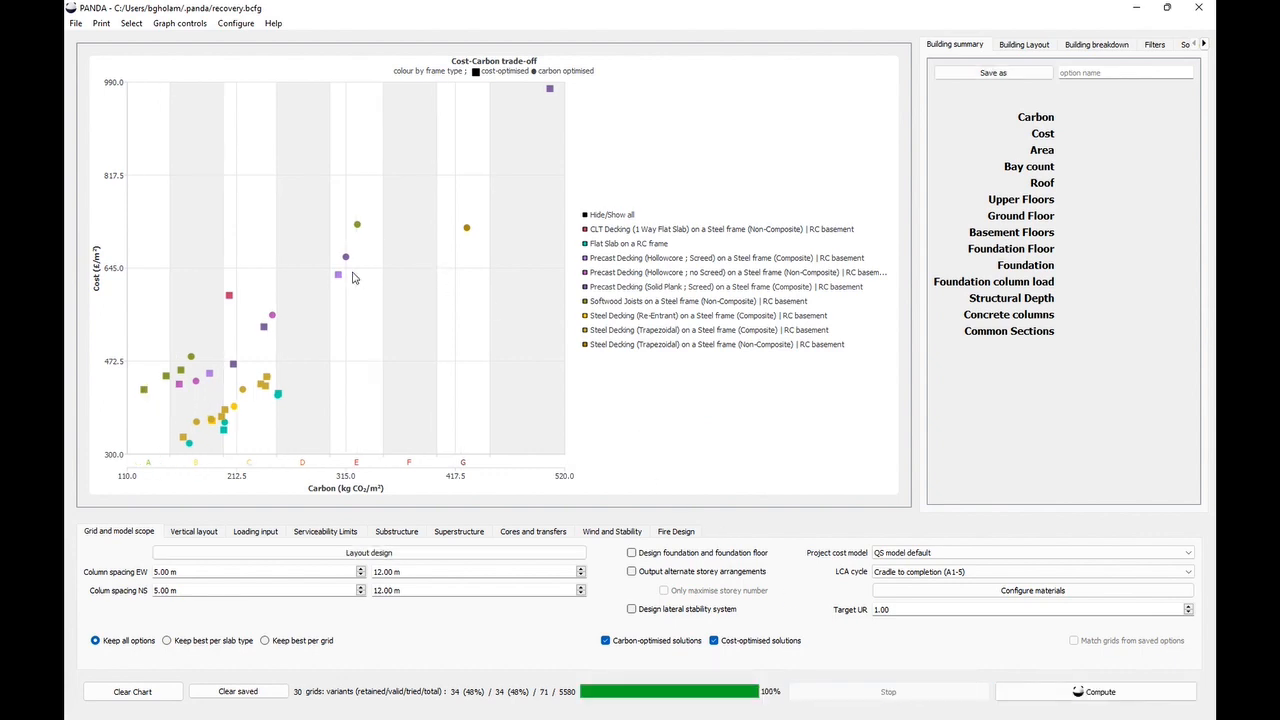
- Select a solution on the cost–carbon chart and inspect its building layout, picking a bay at level 4
{"action": "left_click", "coordinate": [338, 274]}
{"action": "left_click", "coordinate": [1041, 47]}
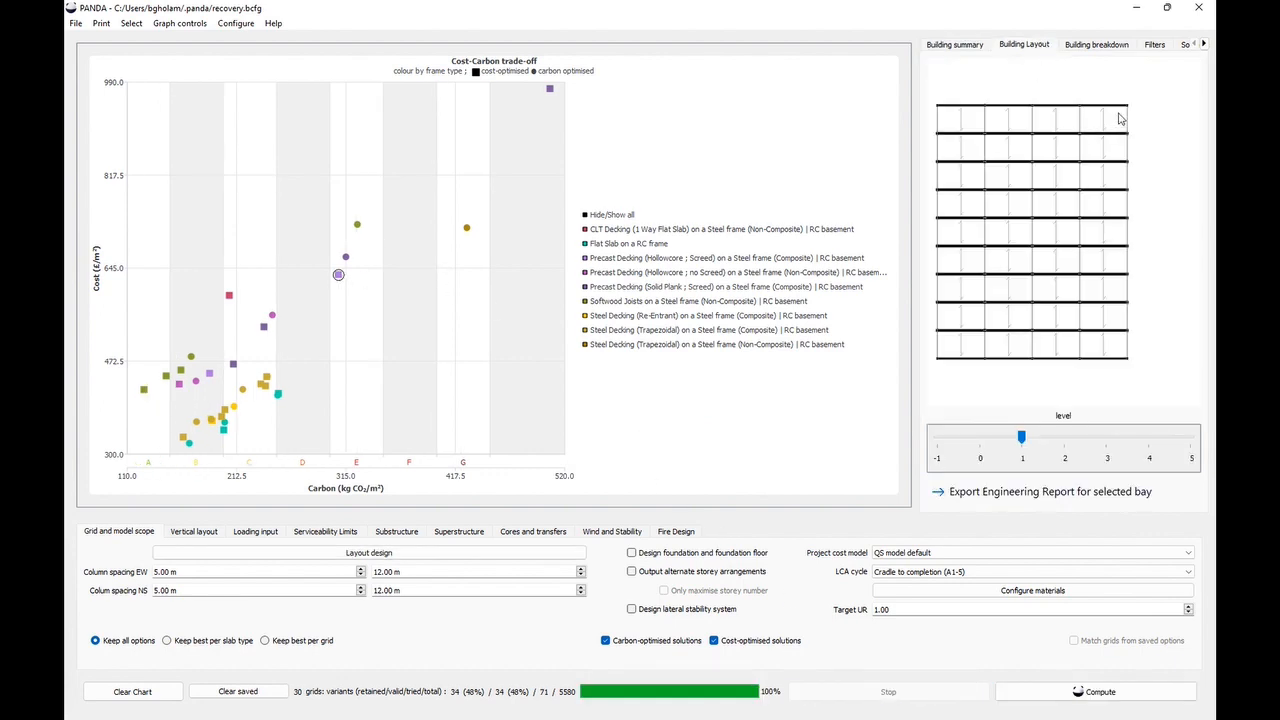
{"action": "left_click", "coordinate": [1065, 123]}
{"action": "left_click", "coordinate": [1050, 286]}
{"action": "left_click_drag", "start_coordinate": [1068, 441], "coordinate": [1146, 443]}
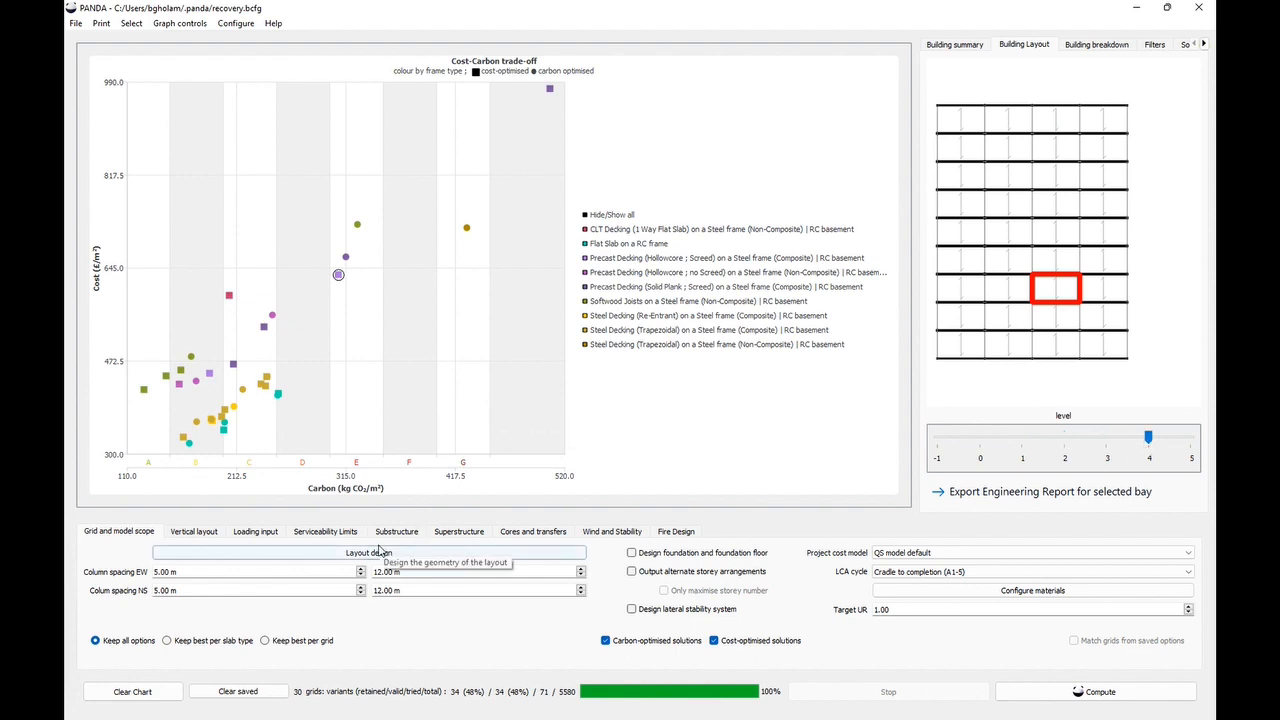
- Clear the chart and open the layout design for a new complex layout
{"action": "left_click", "coordinate": [160, 692]}
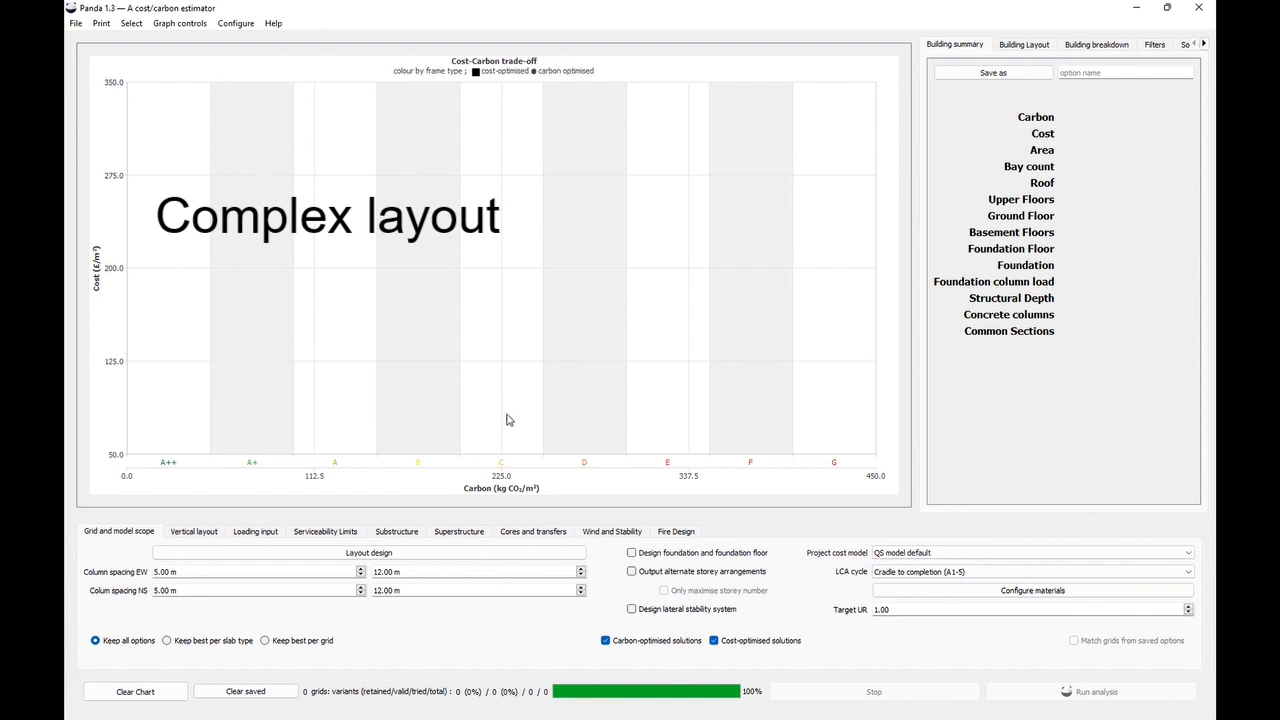
{"action": "left_click", "coordinate": [325, 554]}
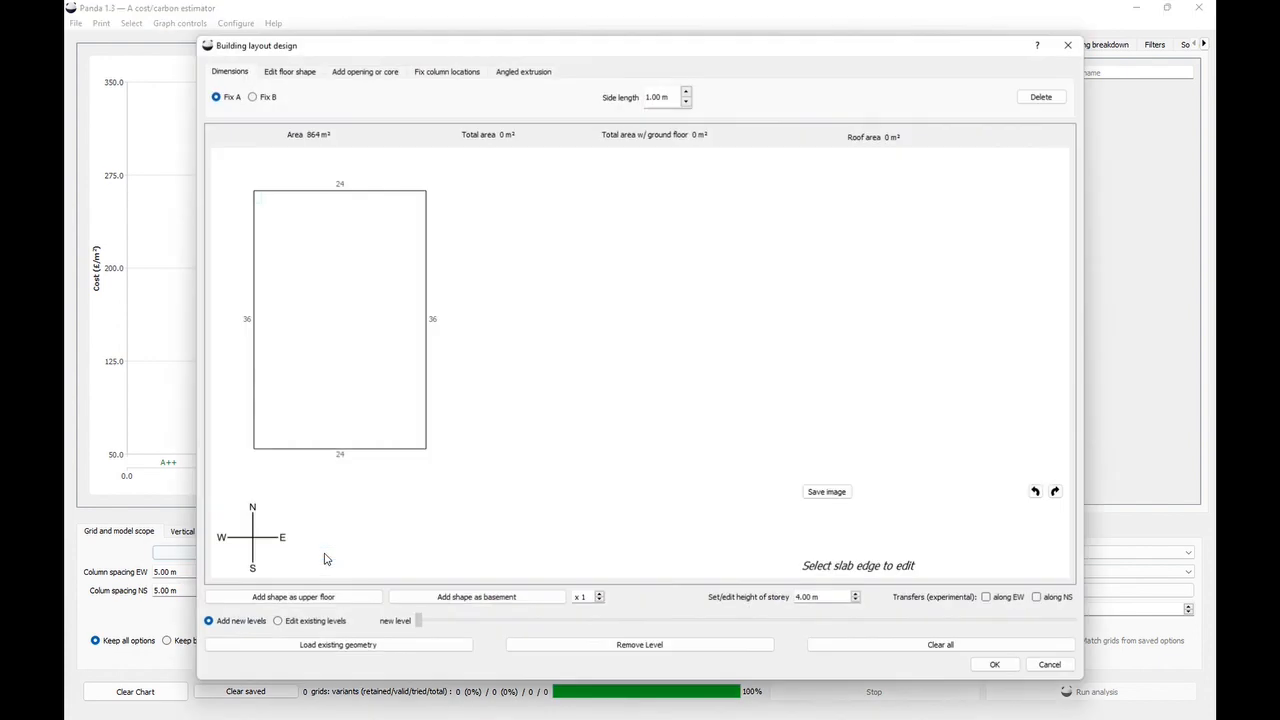
- Select the plan's west edge and set its side length to 48 m
{"action": "left_click", "coordinate": [307, 262]}
{"action": "left_click_drag", "start_coordinate": [655, 99], "coordinate": [635, 100]}
{"action": "type", "text": "48"}
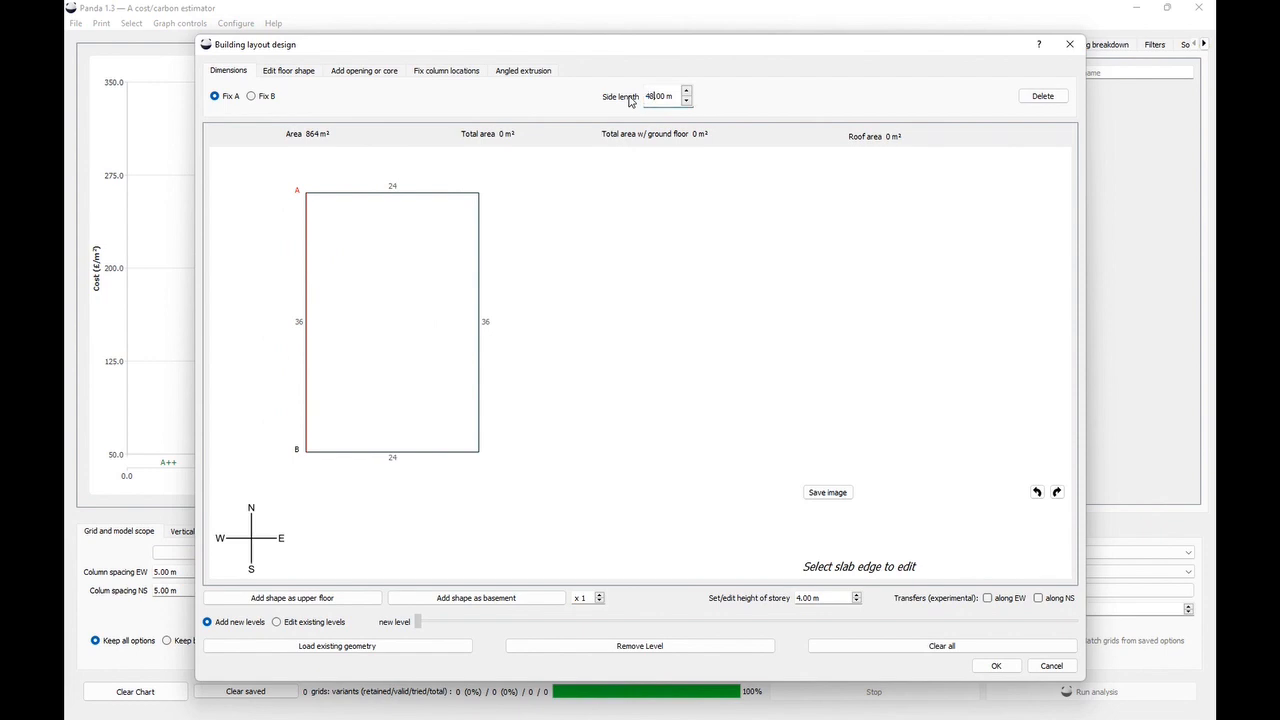
{"action": "key", "text": "Return"}
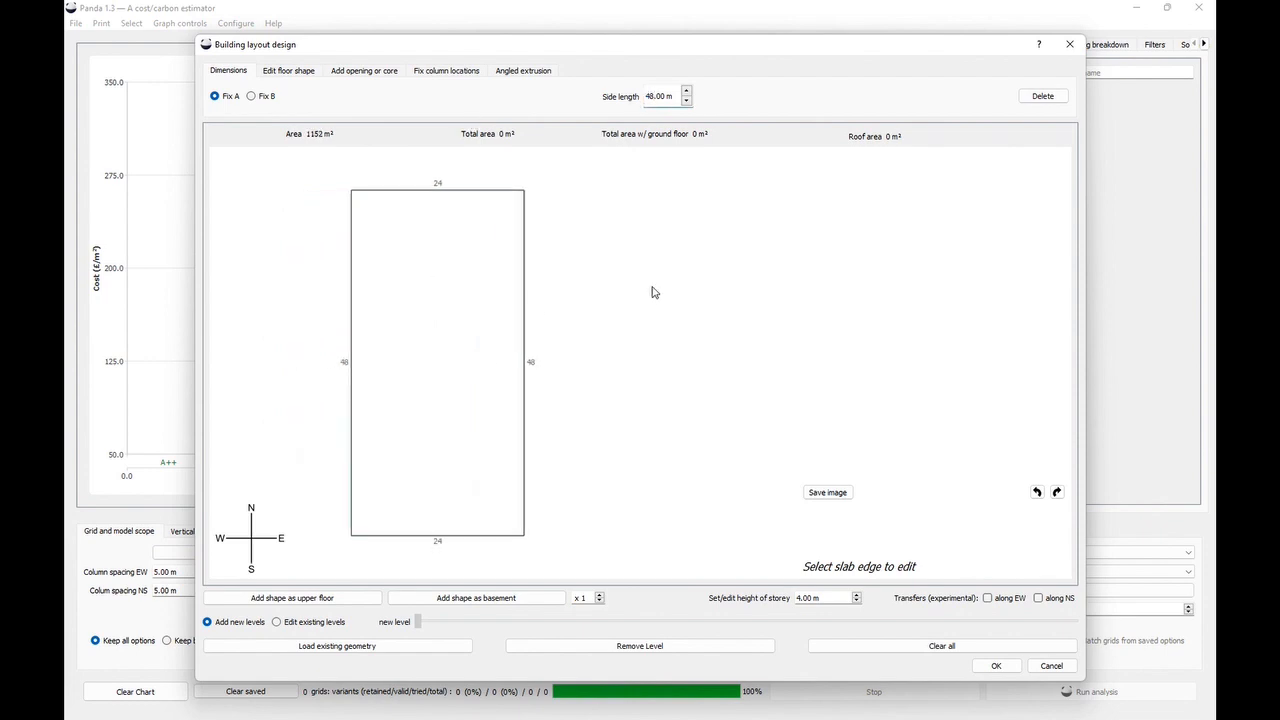
- Extrude the plan's east edge with offset 24 m, length 24 m and depth 24 m to form an L-shape
{"action": "left_click", "coordinate": [290, 71]}
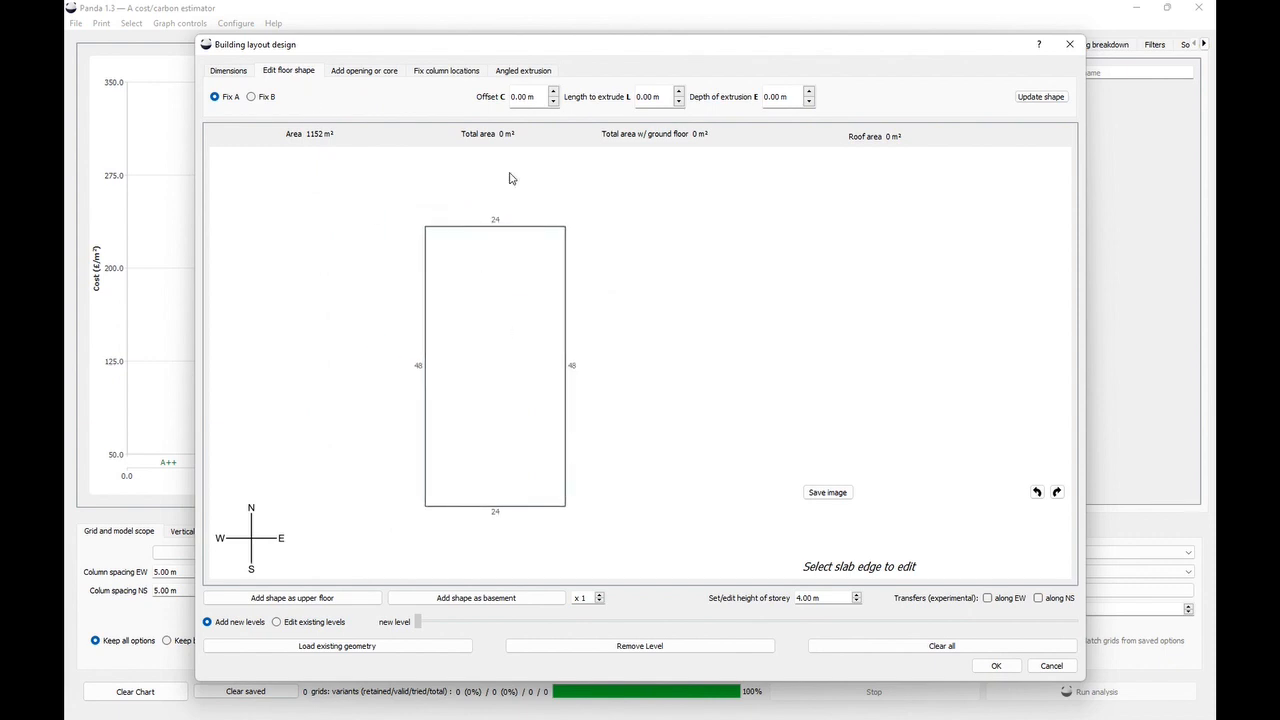
{"action": "left_click", "coordinate": [566, 259]}
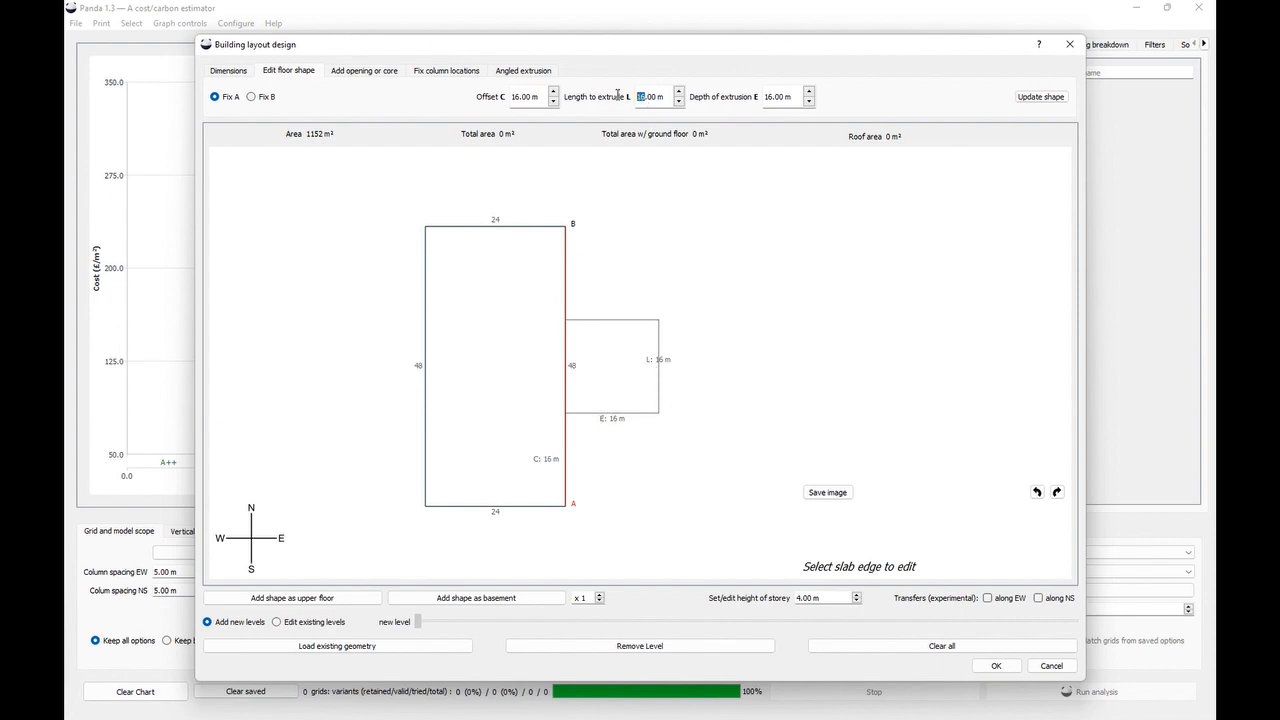
{"action": "type", "text": "24"}
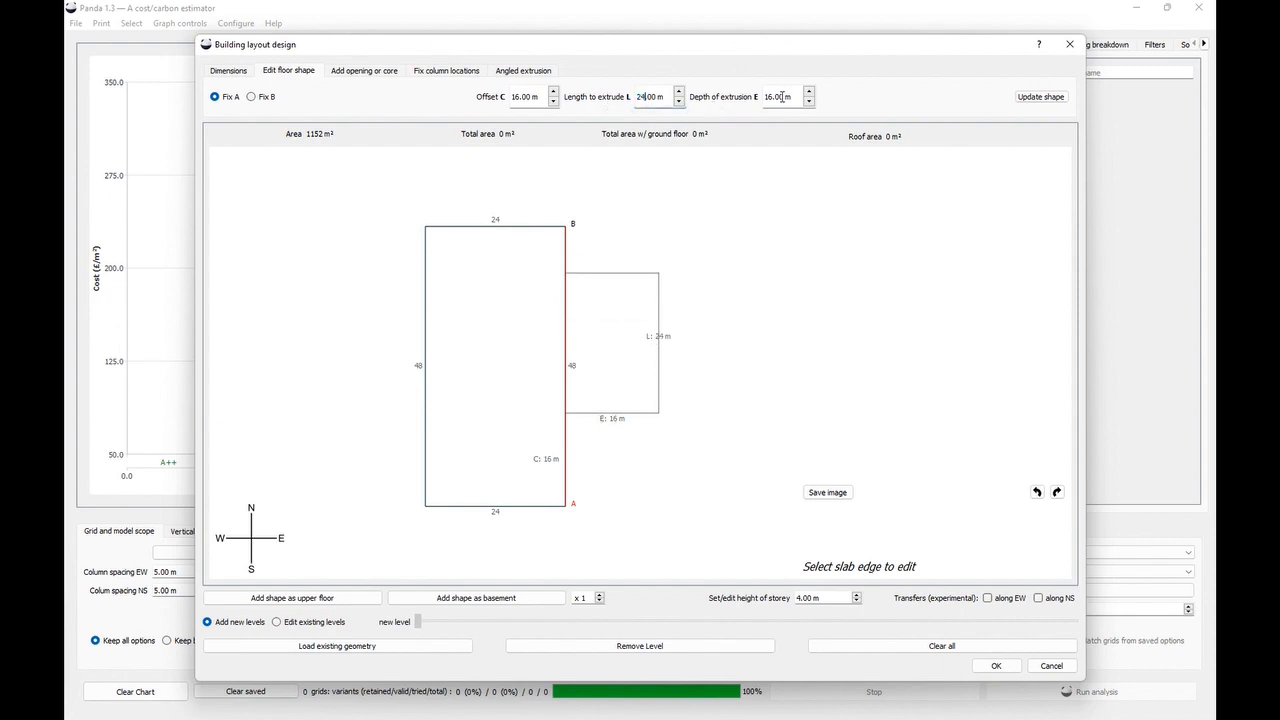
{"action": "type", "text": "24"}
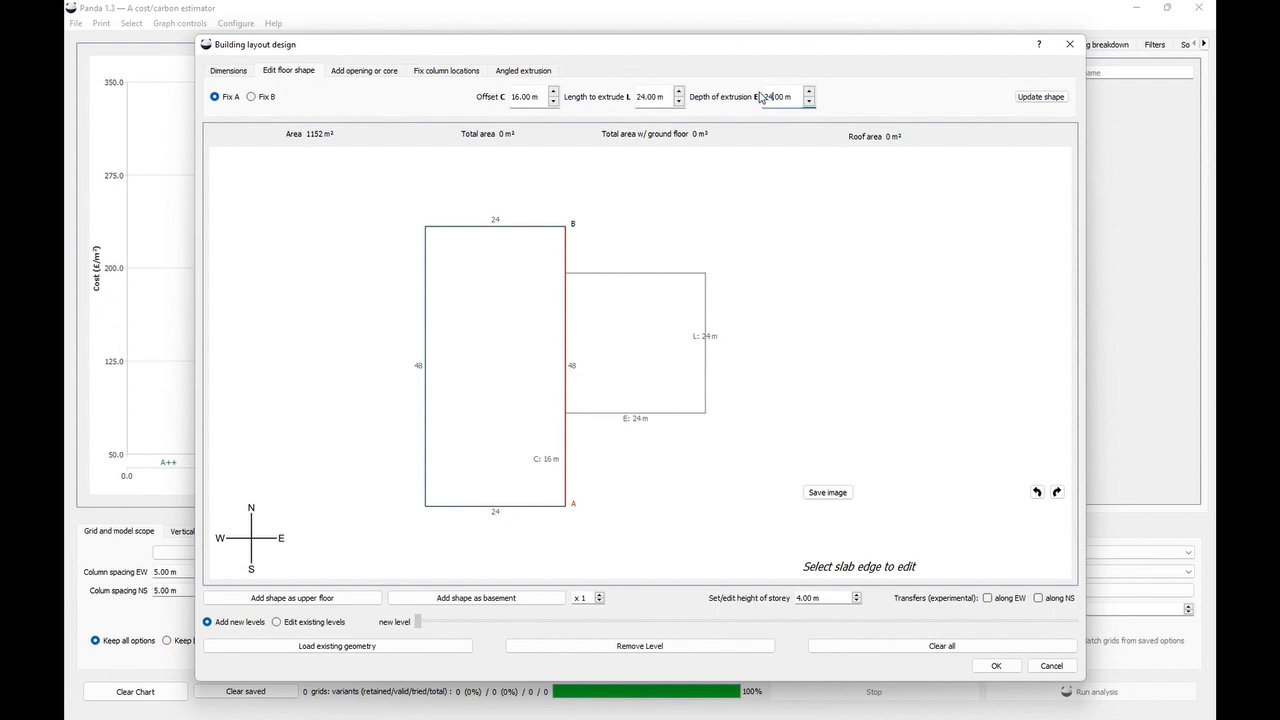
{"action": "double_click", "coordinate": [521, 96]}
{"action": "type", "text": "24"}
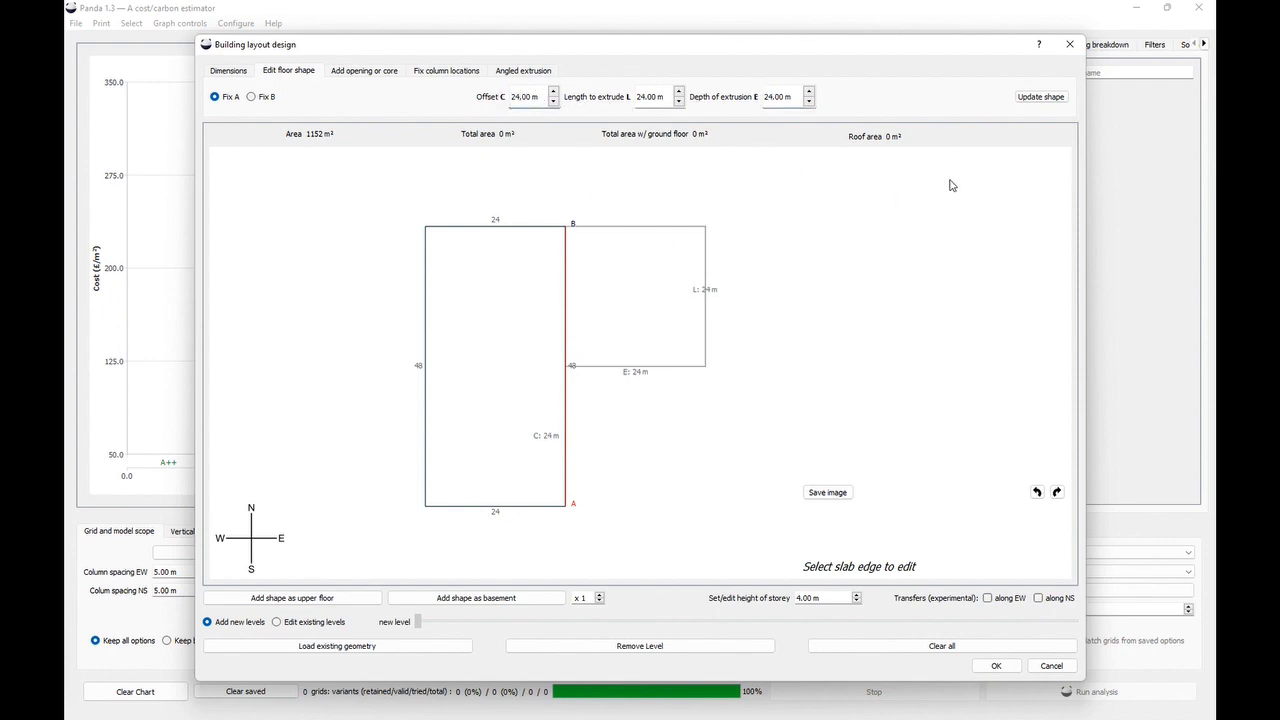
{"action": "left_click", "coordinate": [1040, 97]}
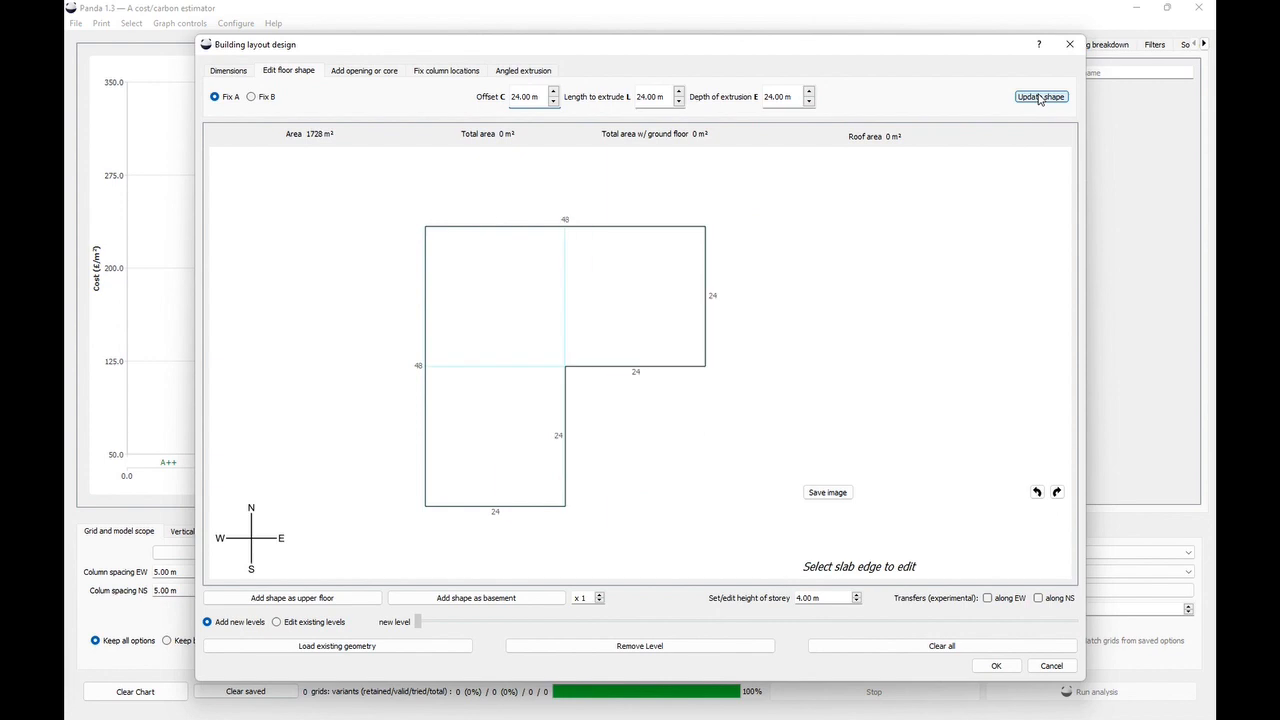
- Add two upper floors using the L-shaped plan
{"action": "left_click", "coordinate": [331, 599]}
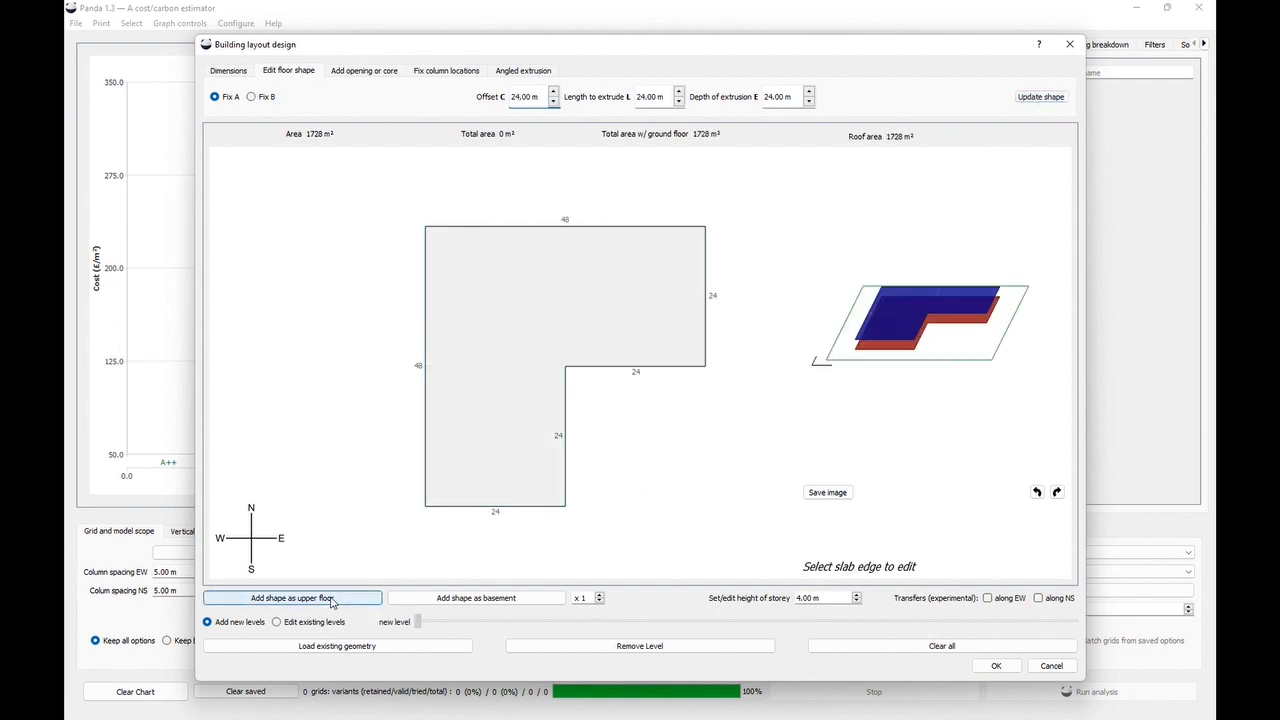
{"action": "left_click", "coordinate": [331, 599]}
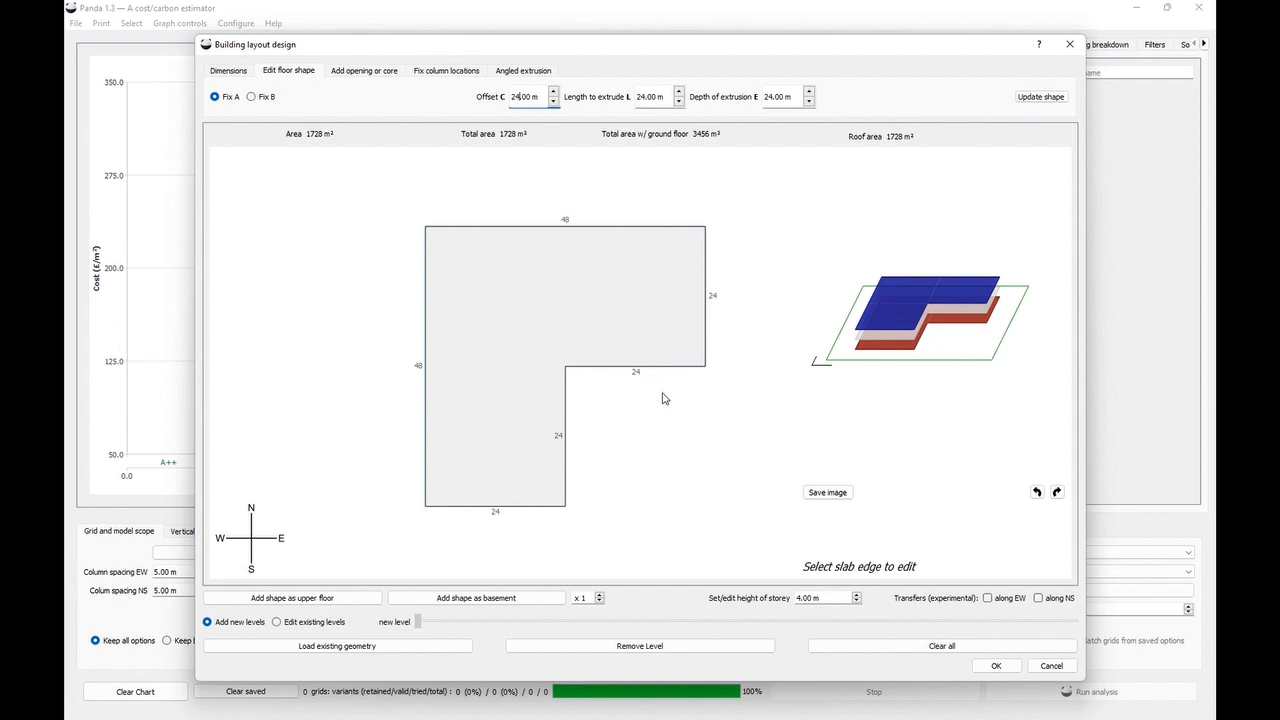
- Extrude the east edge of the upper wing with offset 0 m, length 24 m and depth -12 m
{"action": "left_click_drag", "start_coordinate": [758, 261], "coordinate": [733, 262]}
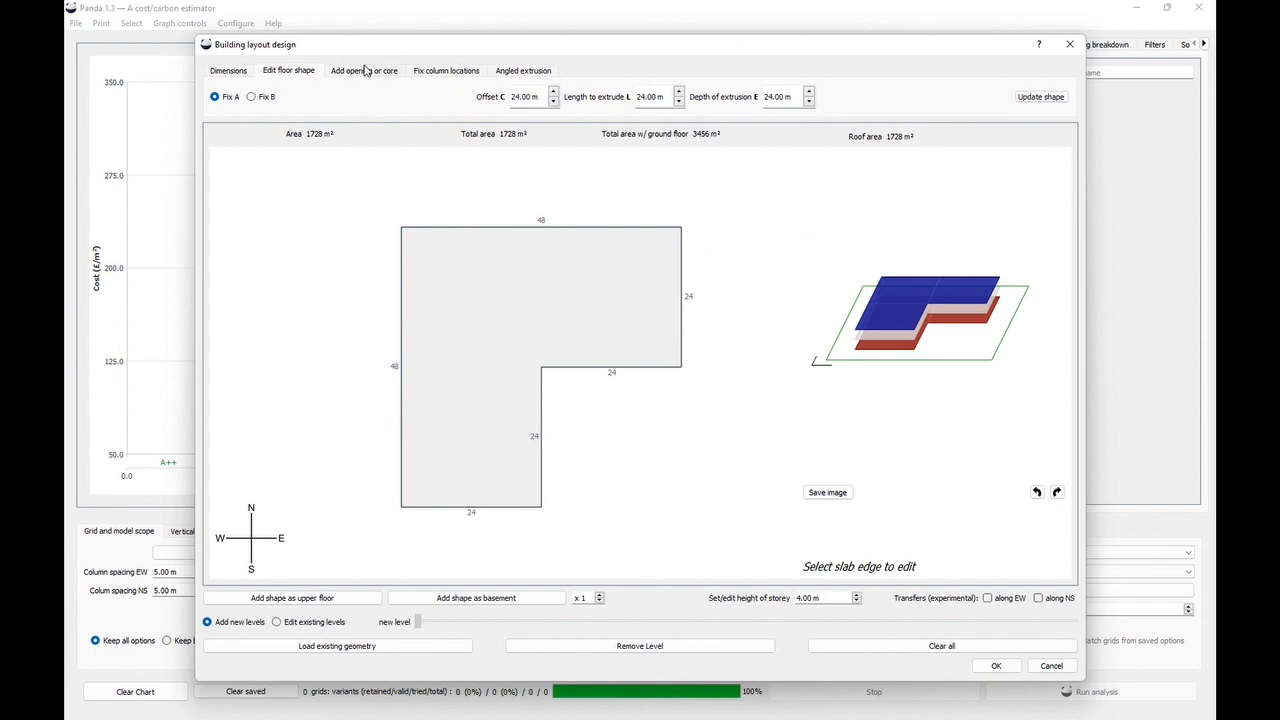
{"action": "left_click", "coordinate": [682, 250]}
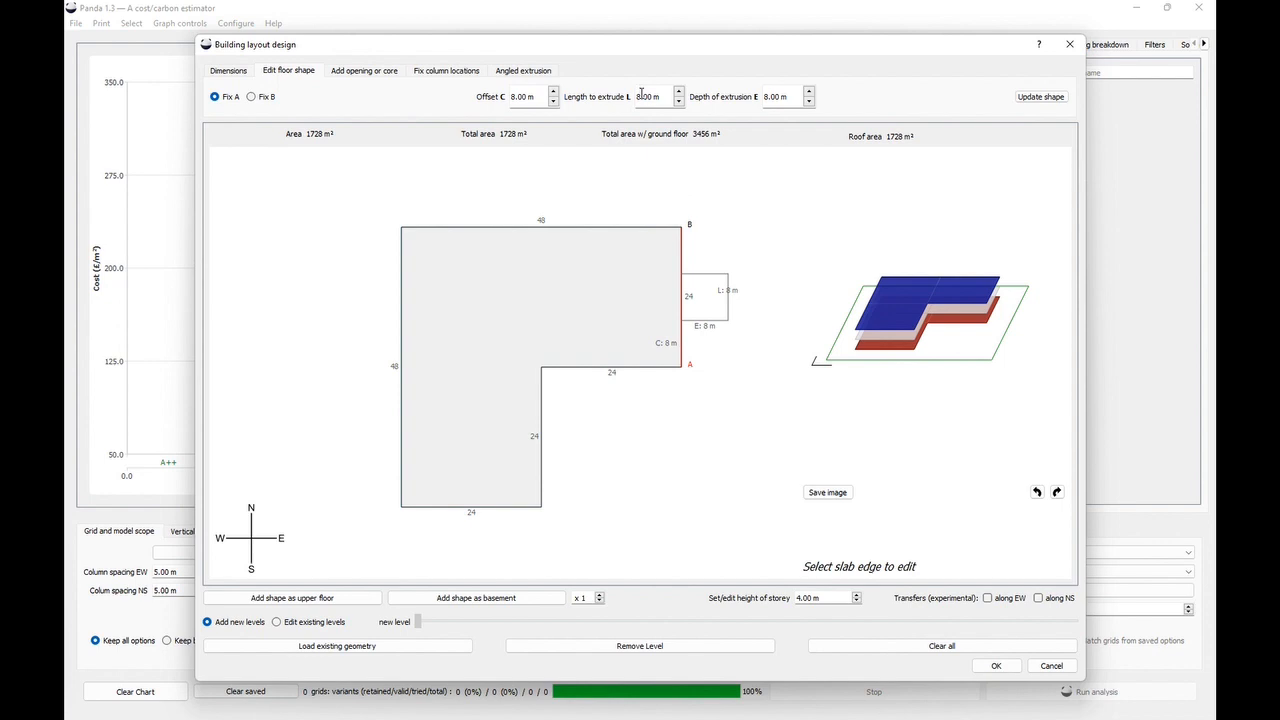
{"action": "type", "text": "24"}
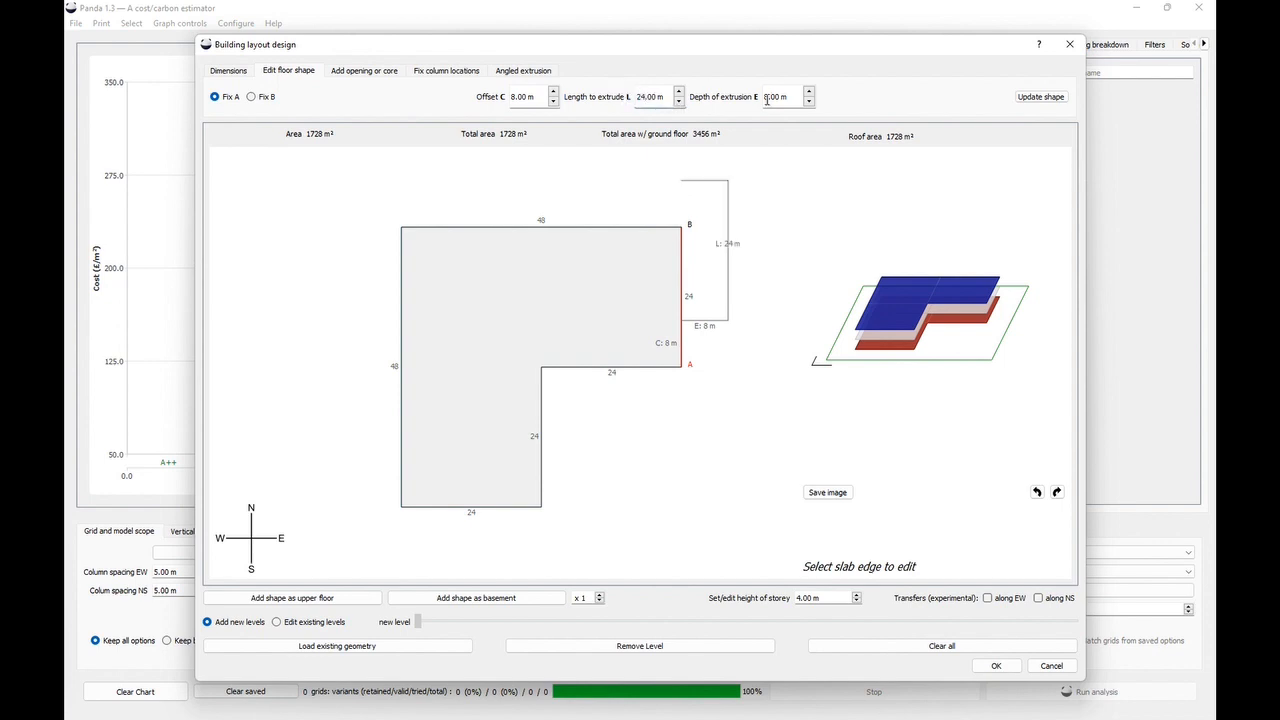
{"action": "type", "text": "0"}
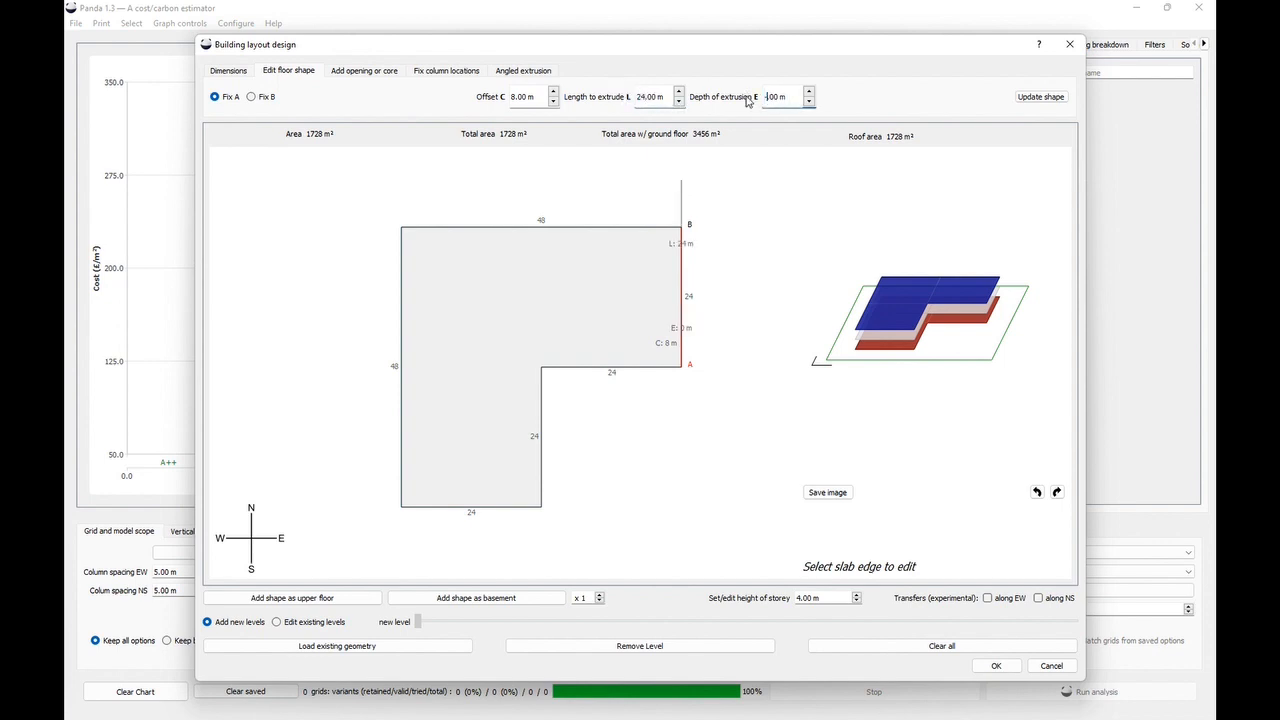
{"action": "type", "text": "-12"}
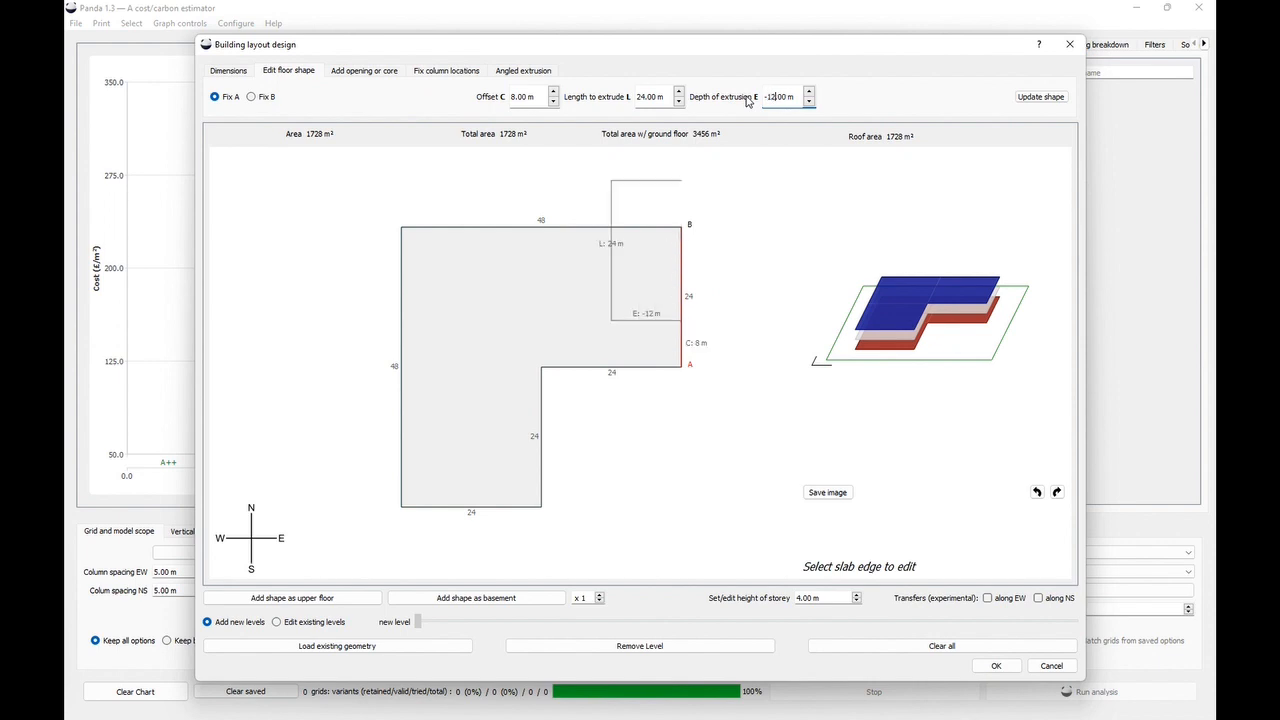
{"action": "type", "text": "0"}
{"action": "left_click", "coordinate": [1040, 96]}
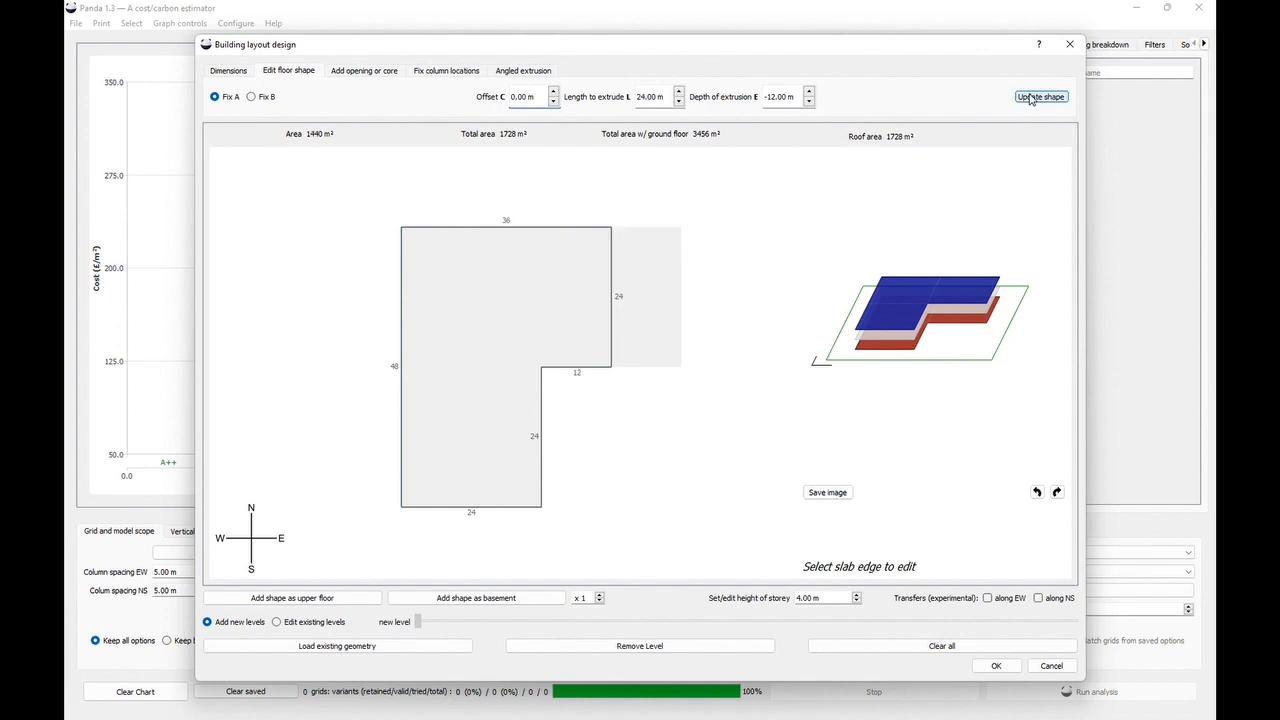
- Add two more upper floors with the reduced plan
{"action": "left_click", "coordinate": [330, 599]}
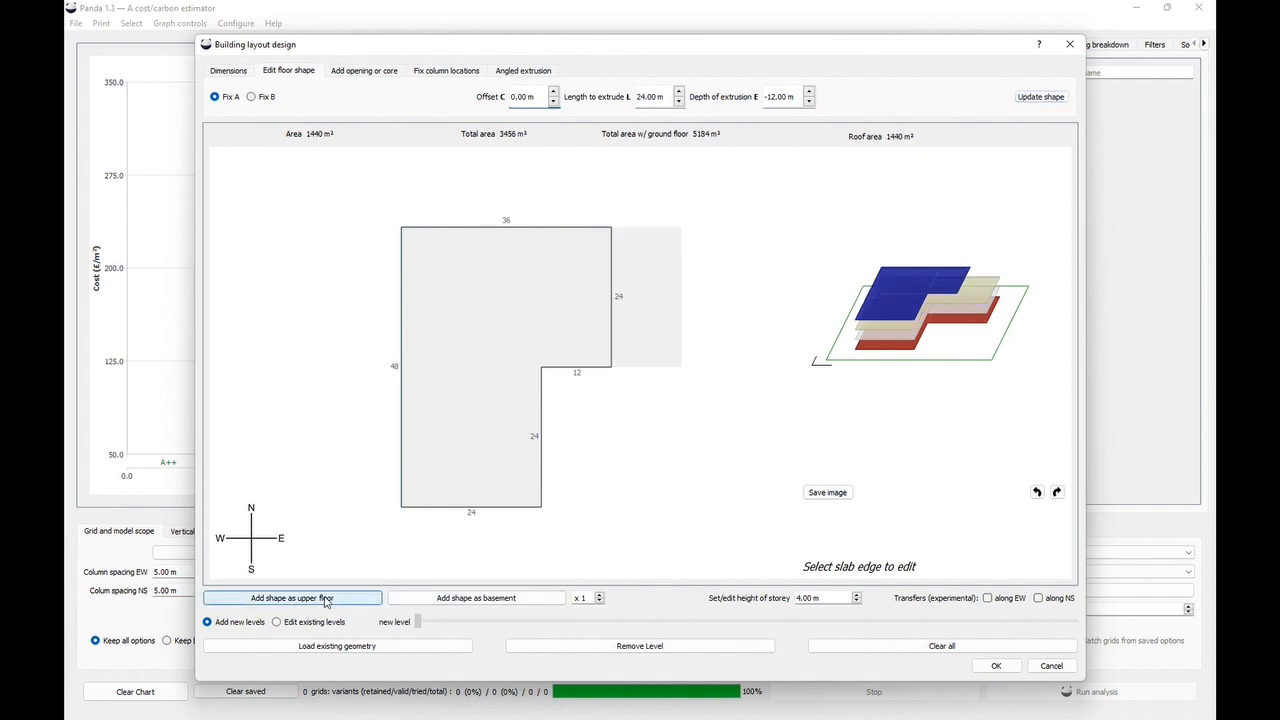
{"action": "left_click", "coordinate": [325, 599]}
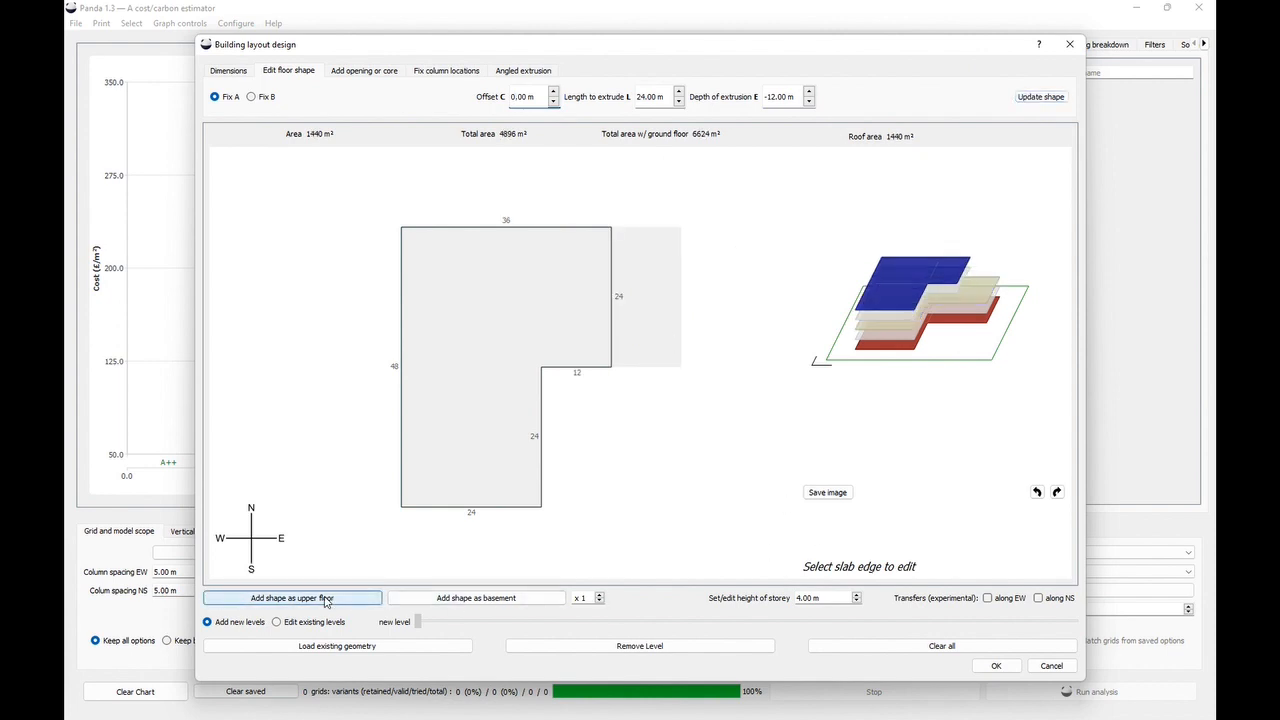
- Extrude the remaining east edge with offset 0 m, length 24 m and depth -12 m, and add it as an upper floor
{"action": "left_click", "coordinate": [611, 276]}
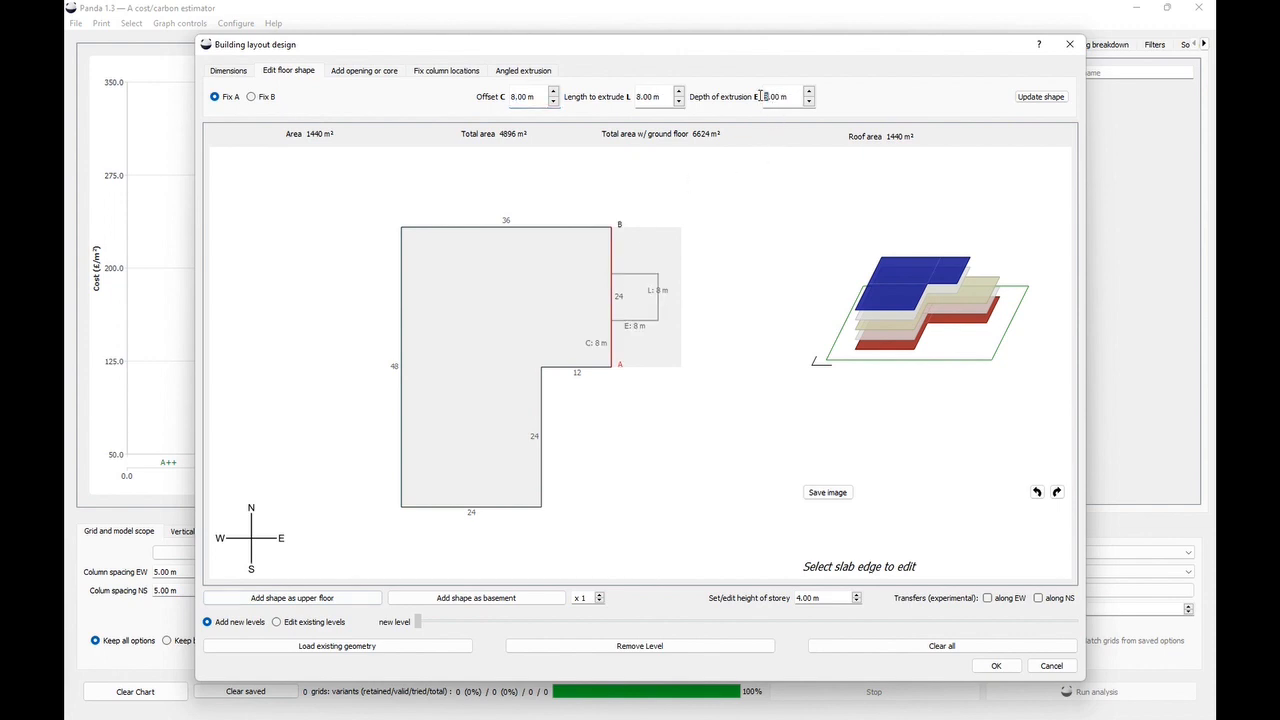
{"action": "key", "text": "Delete"}
{"action": "type", "text": "-12"}
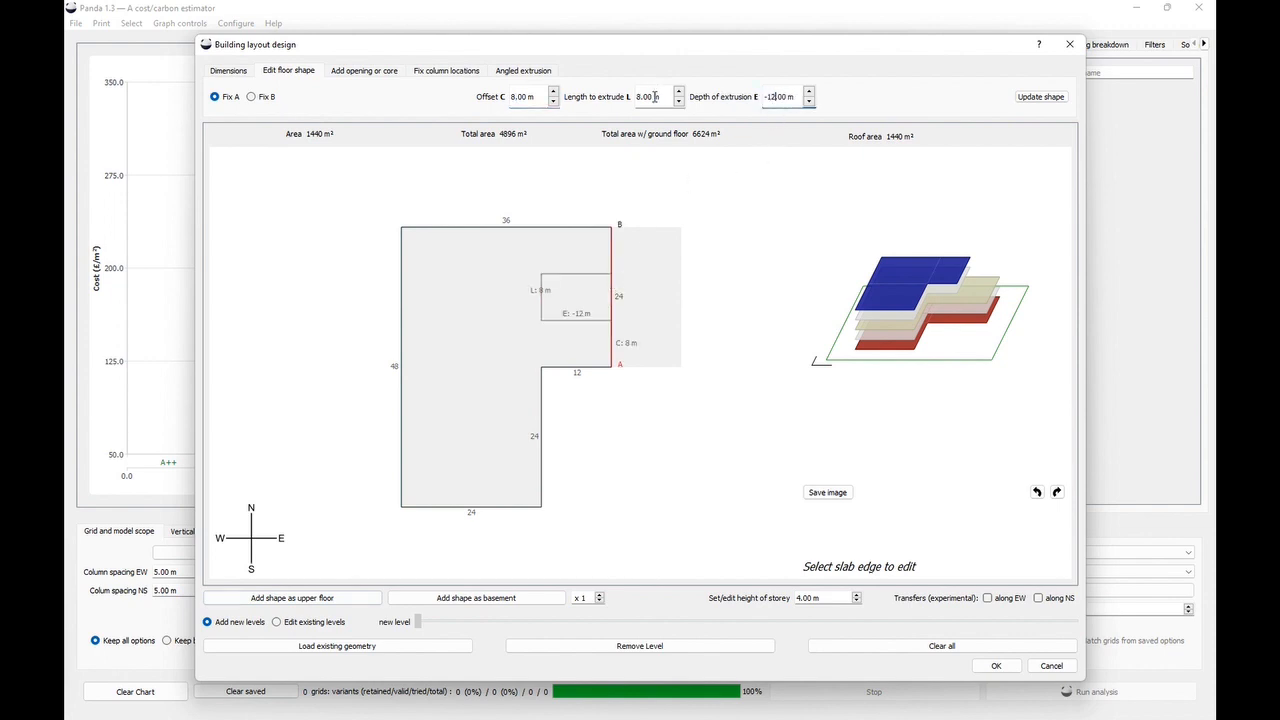
{"action": "type", "text": "24"}
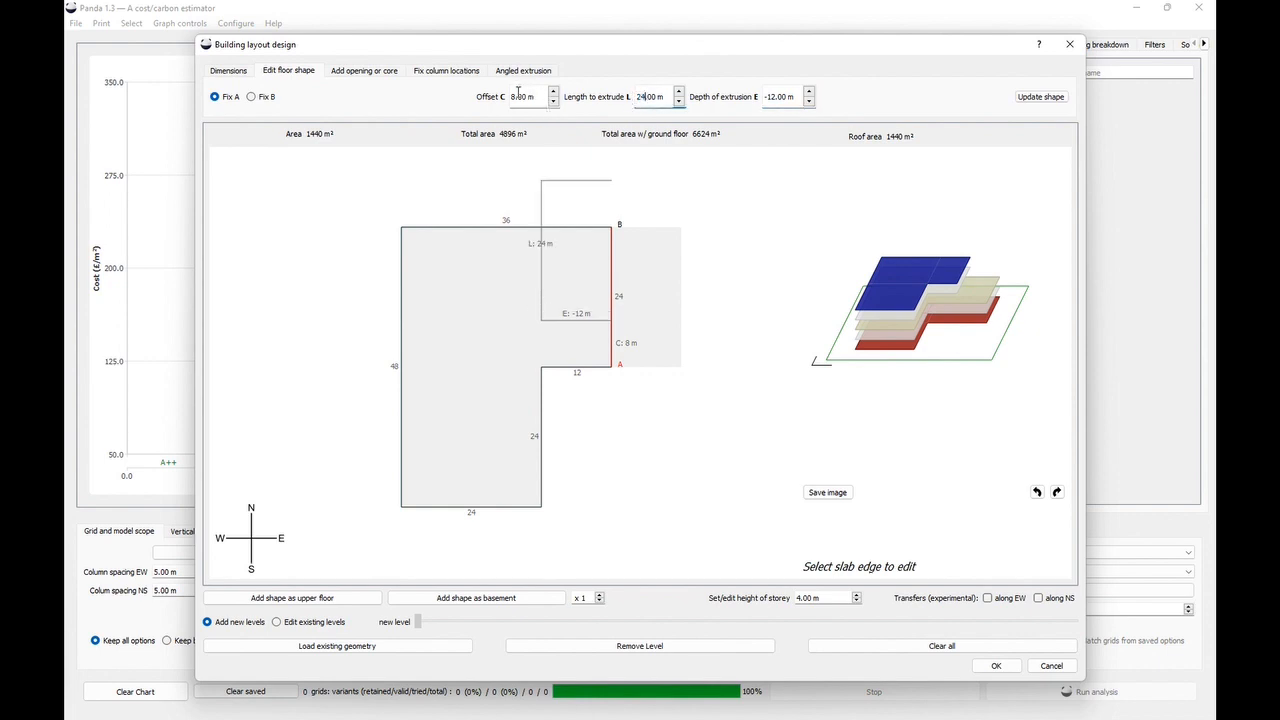
{"action": "type", "text": "0"}
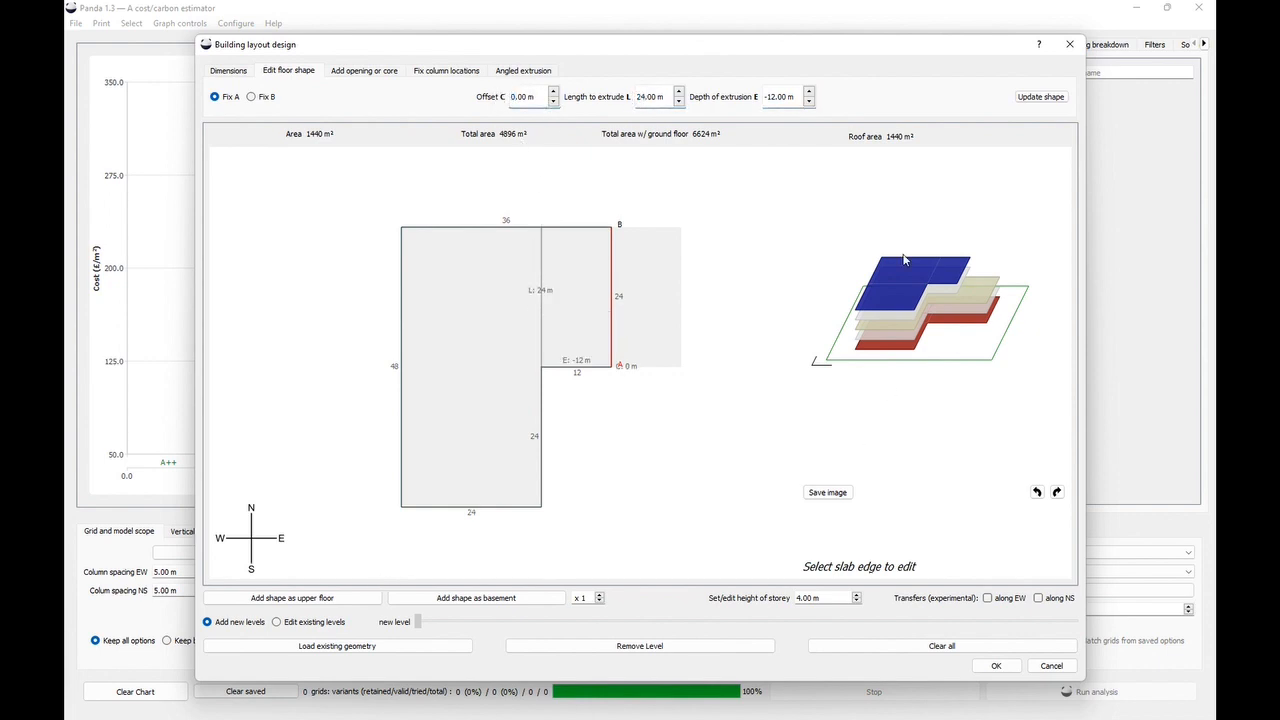
{"action": "left_click", "coordinate": [1035, 104]}
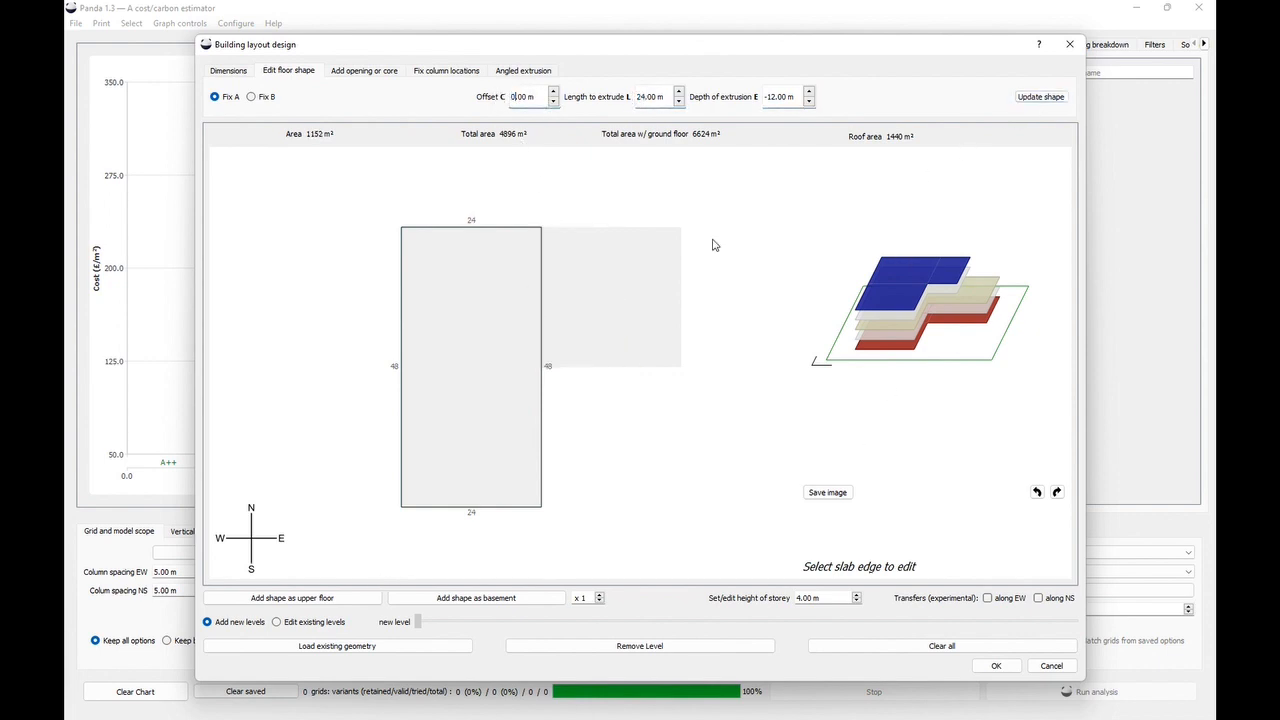
{"action": "left_click", "coordinate": [300, 597]}
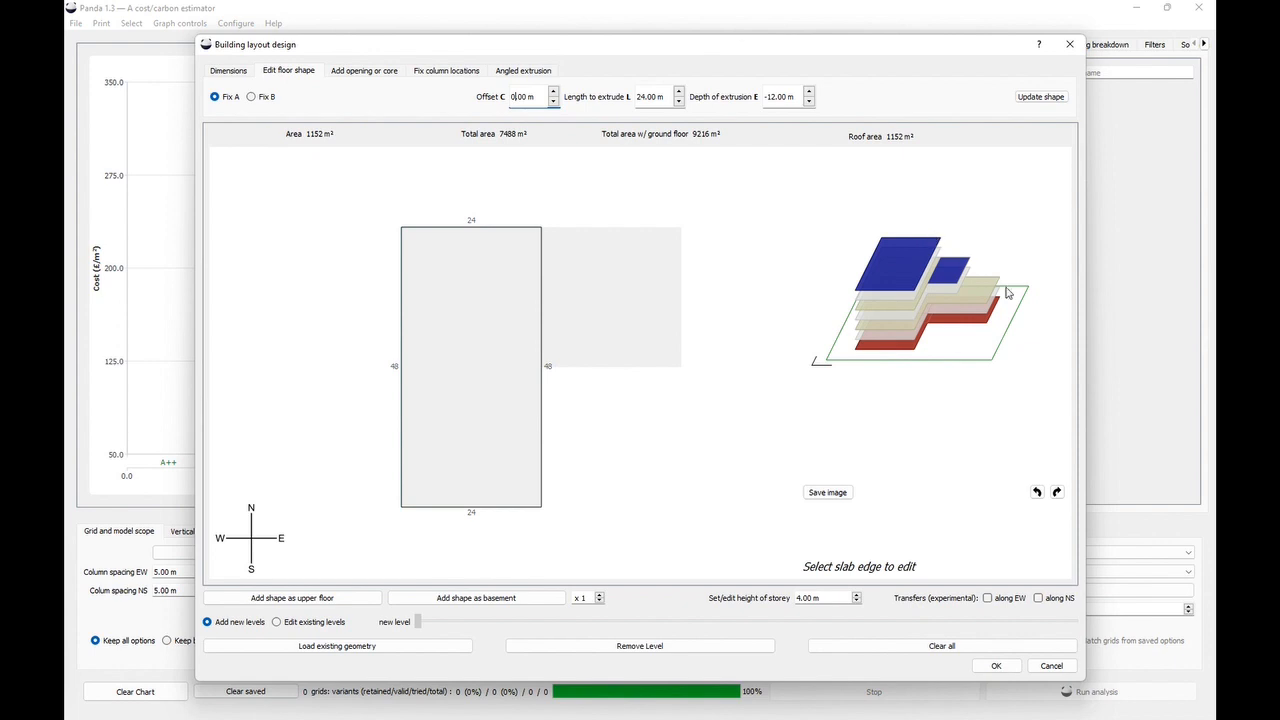
- Confirm the layout design and run the analysis
{"action": "left_click", "coordinate": [993, 667]}
{"action": "left_click", "coordinate": [1014, 691]}
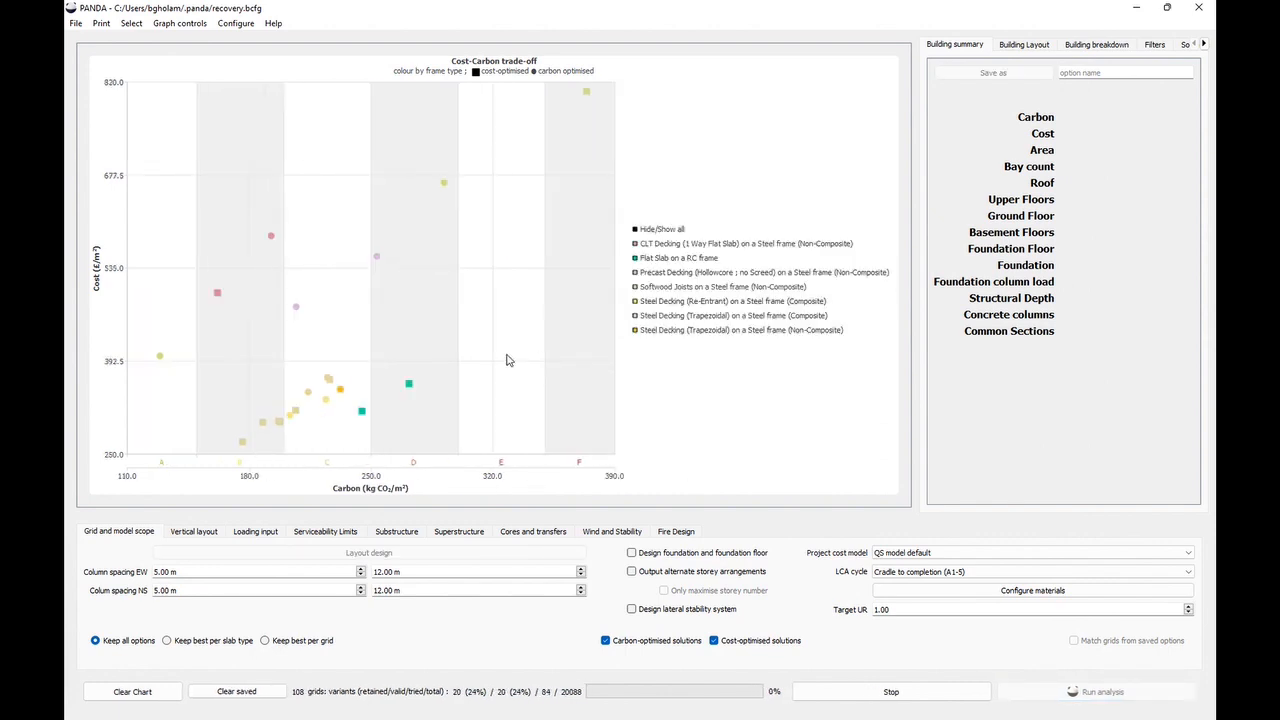
- Stop the analysis and select a carbon-optimised solution on the cost-carbon chart to view its summary
{"action": "left_click", "coordinate": [858, 692]}
{"action": "left_click", "coordinate": [328, 295]}
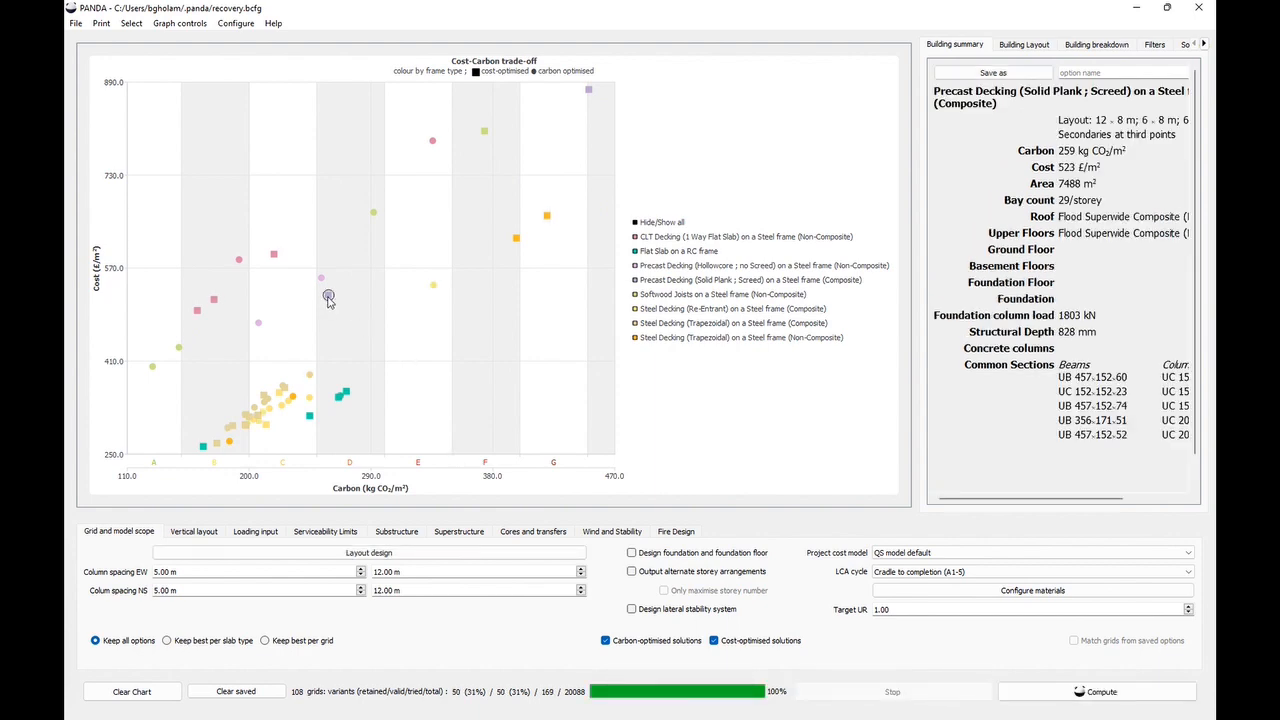
- Inspect the selected solution's structural layout, stepping through levels 1 to 6
{"action": "left_click", "coordinate": [1032, 46]}
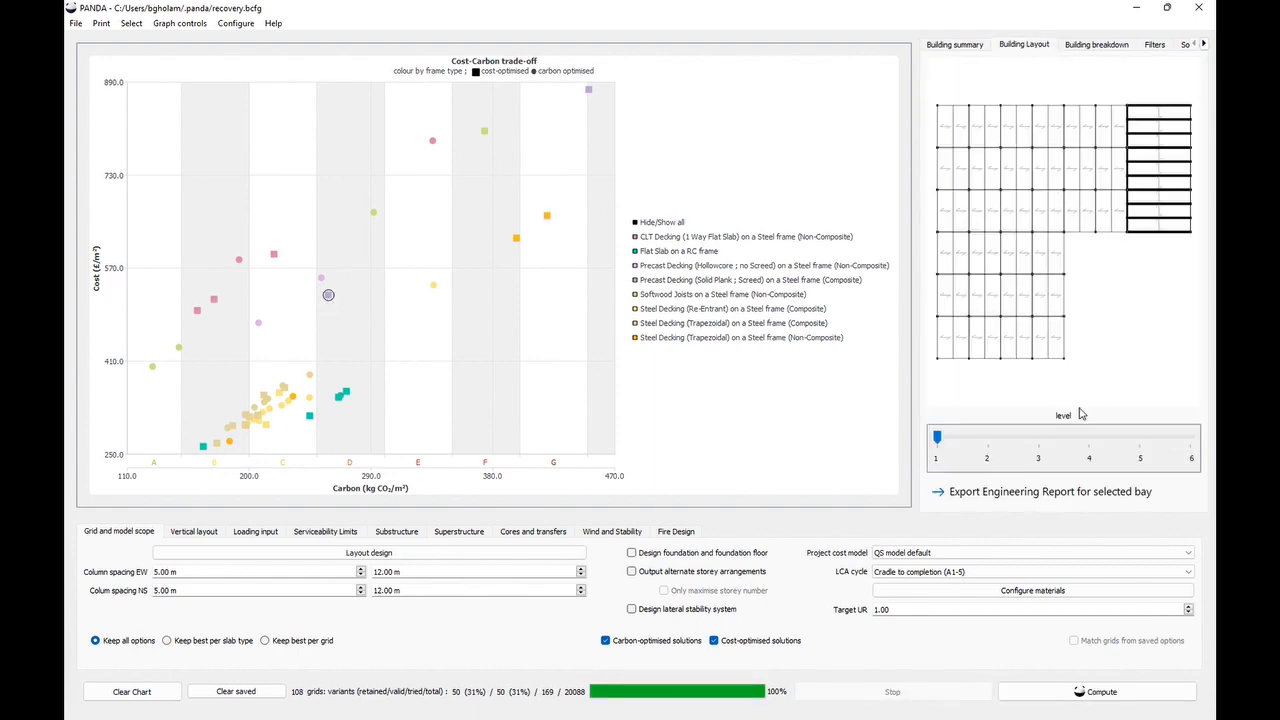
{"action": "left_click", "coordinate": [988, 440]}
{"action": "left_click", "coordinate": [1040, 442]}
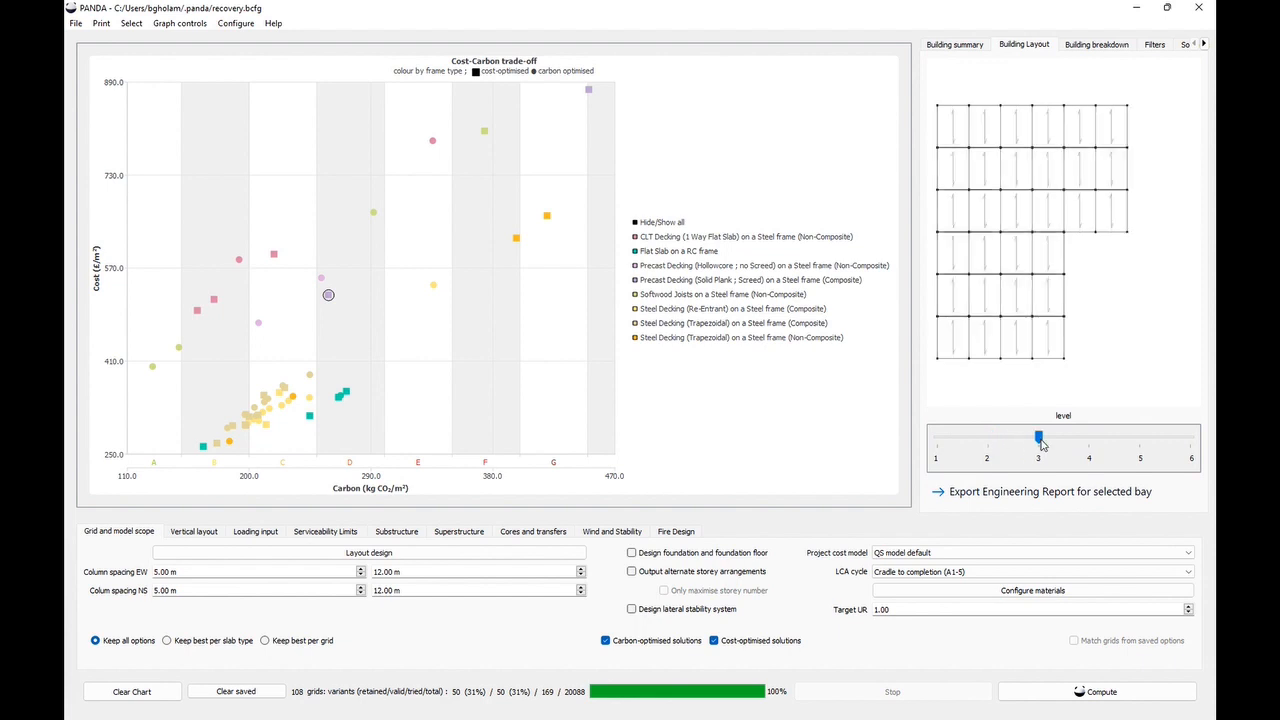
{"action": "left_click", "coordinate": [1089, 442]}
{"action": "left_click", "coordinate": [1138, 442]}
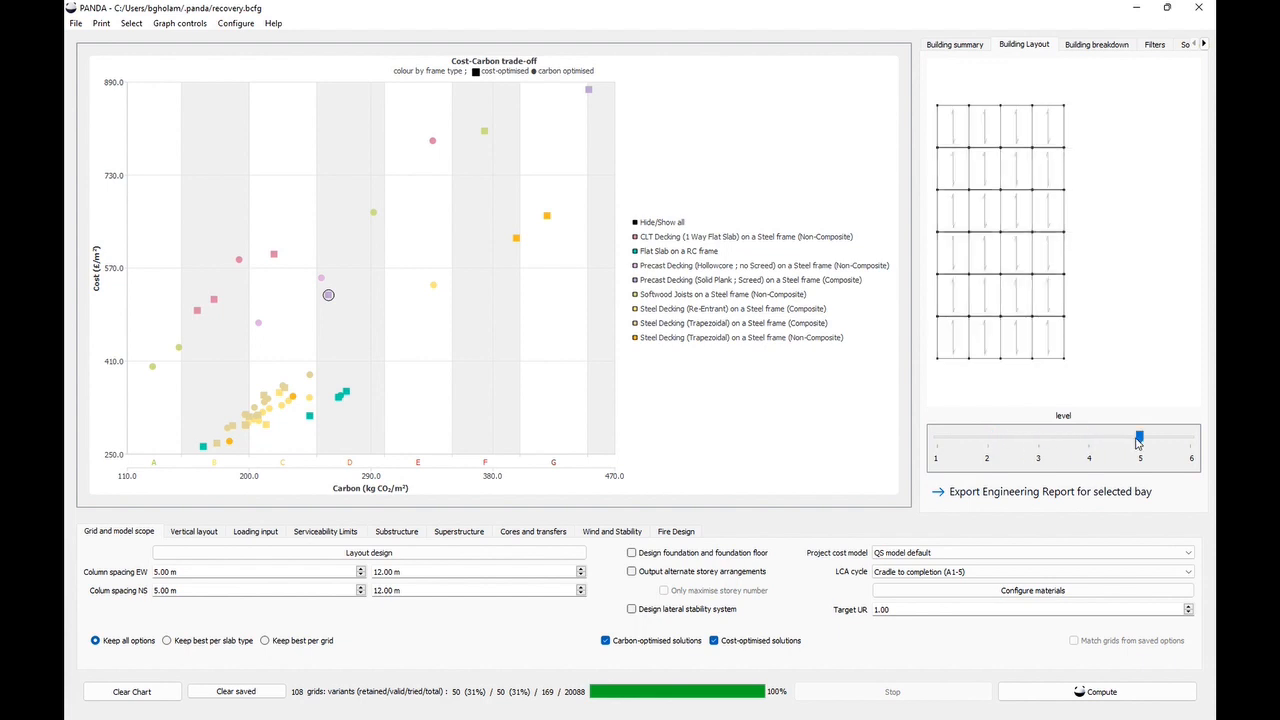
{"action": "left_click", "coordinate": [1190, 442]}
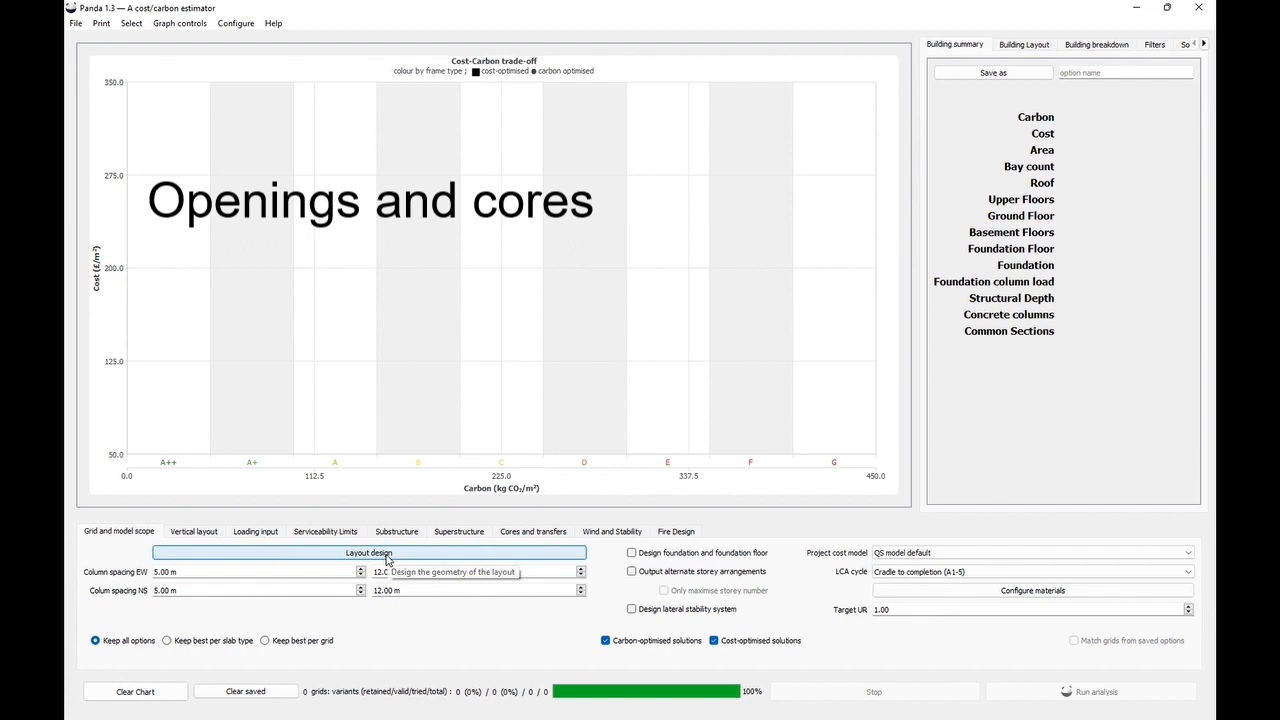
- Open the layout design and set the rectangle's west side length to 48 m
{"action": "left_click", "coordinate": [386, 556]}
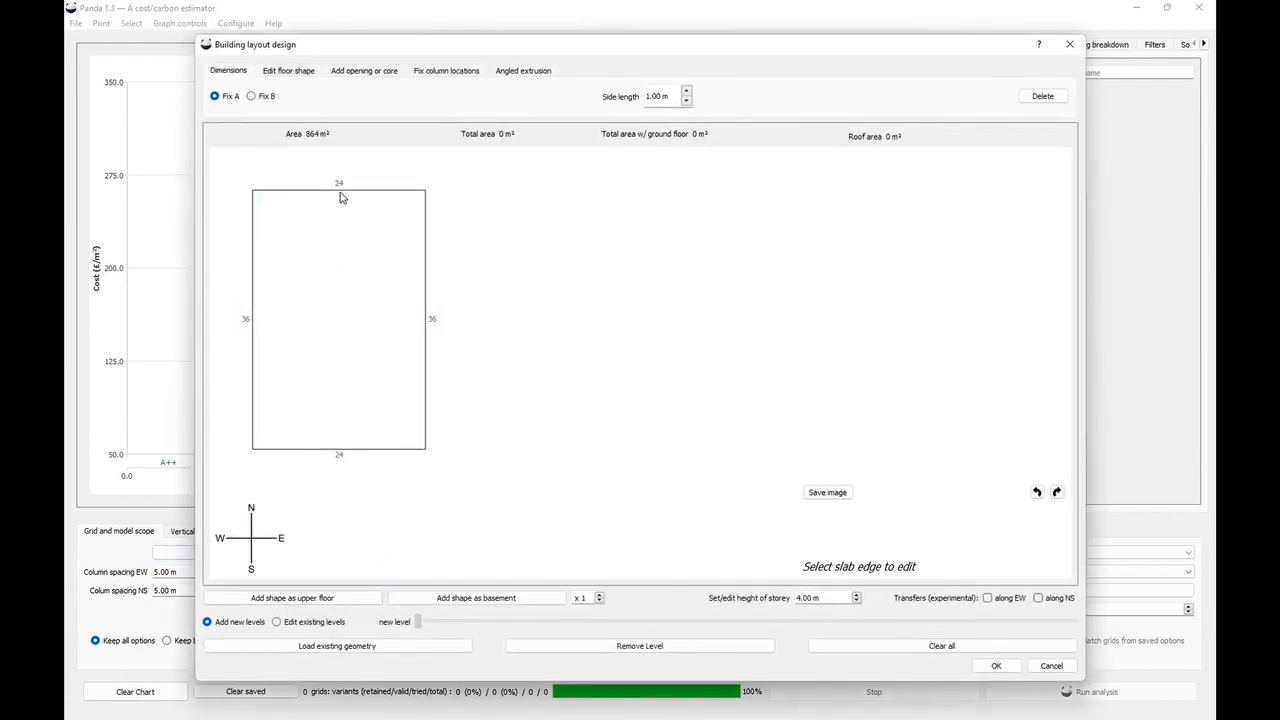
{"action": "left_click", "coordinate": [254, 247]}
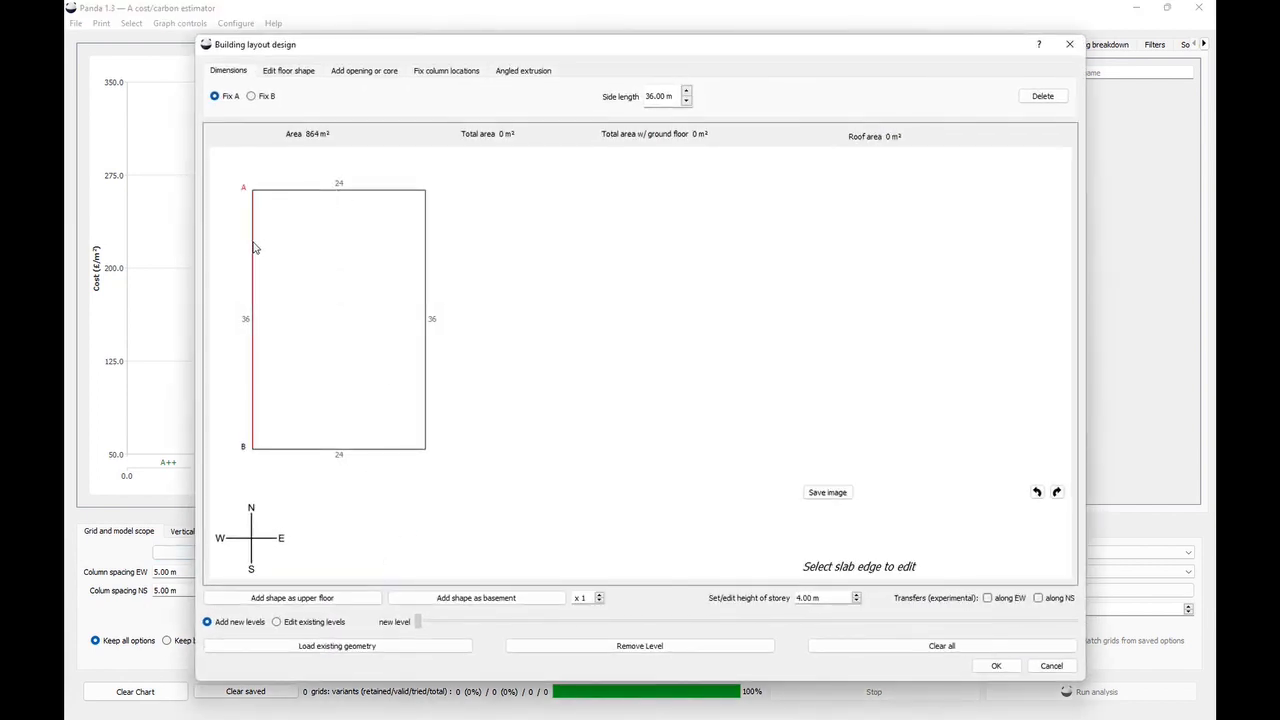
{"action": "double_click", "coordinate": [654, 95]}
{"action": "type", "text": "48"}
{"action": "key", "text": "Return"}
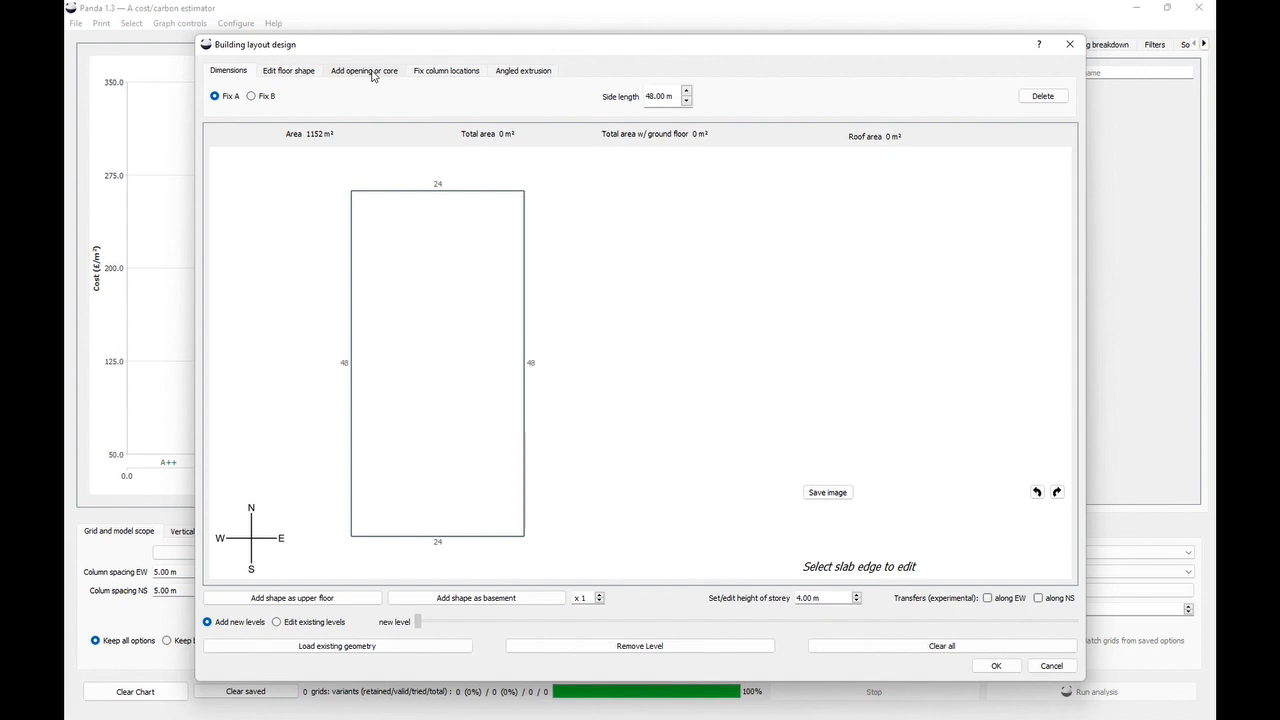
- Create a 3 m × 3 m void offset 4 m east-west and 8 m north-south from the corner
{"action": "left_click", "coordinate": [373, 74]}
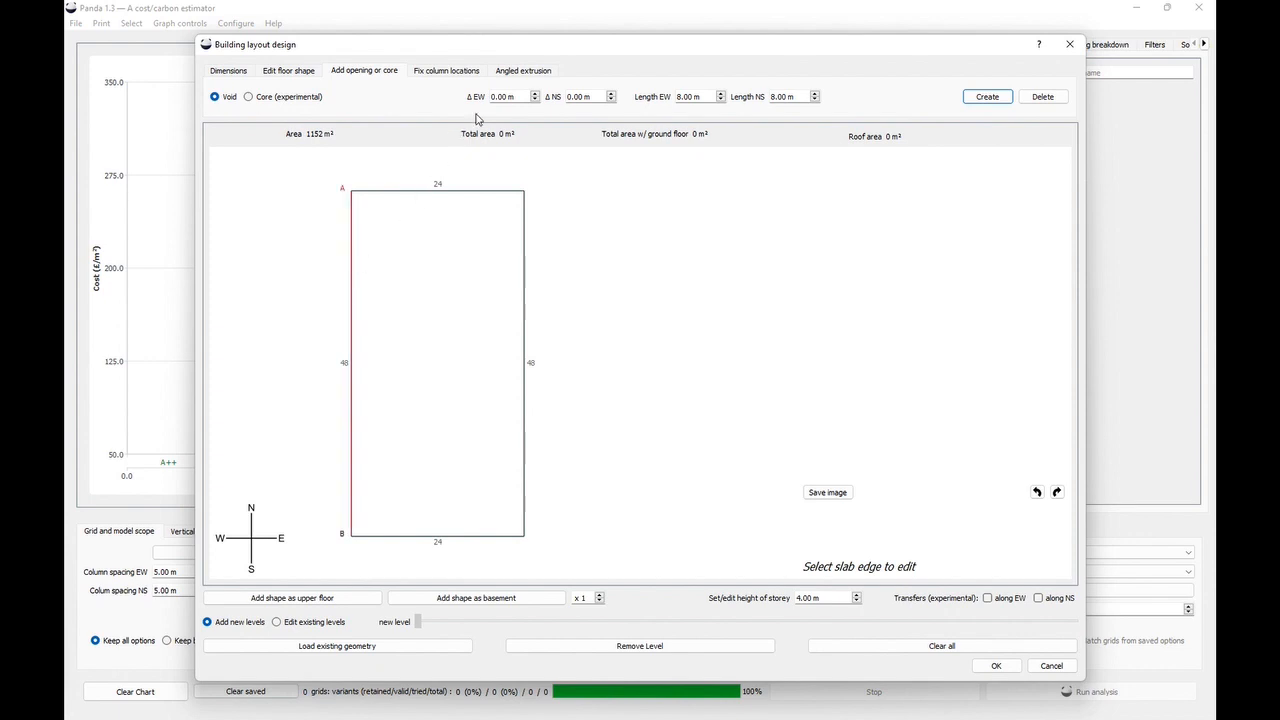
{"action": "left_click_drag", "start_coordinate": [494, 96], "coordinate": [480, 96]}
{"action": "type", "text": "4"}
{"action": "left_click_drag", "start_coordinate": [568, 97], "coordinate": [555, 91]}
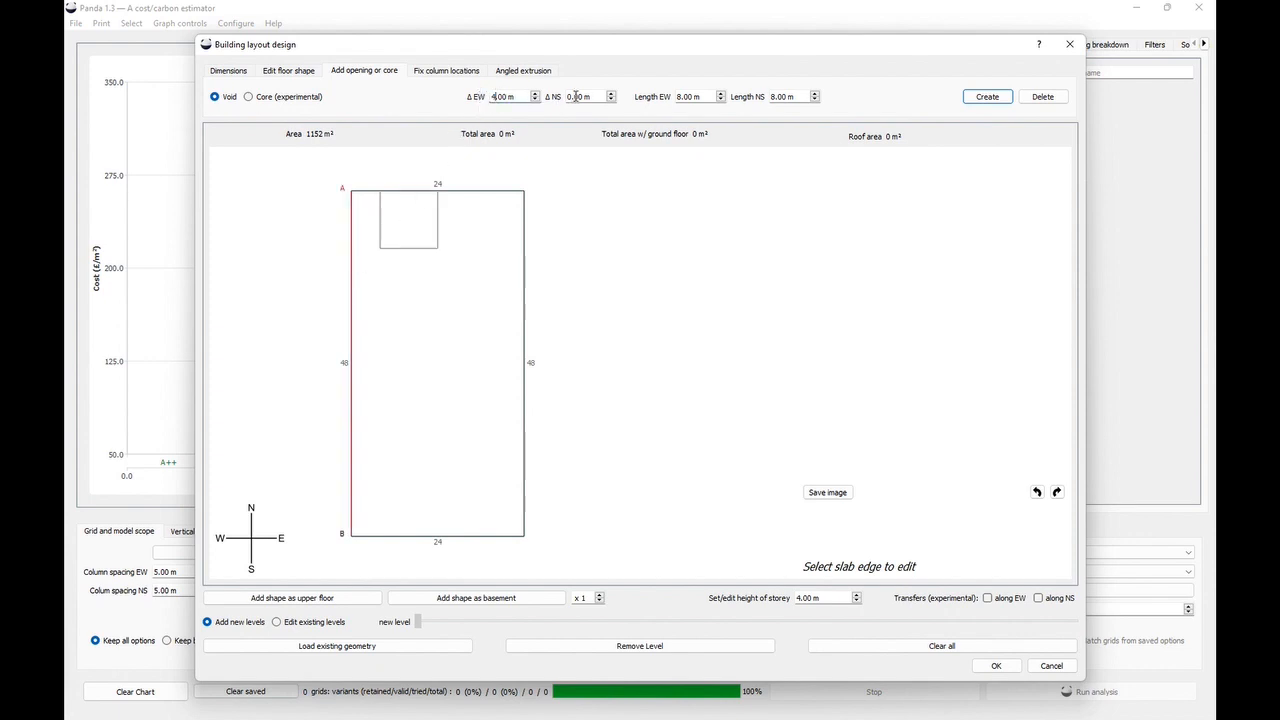
{"action": "type", "text": "4"}
{"action": "left_click_drag", "start_coordinate": [686, 96], "coordinate": [675, 93]}
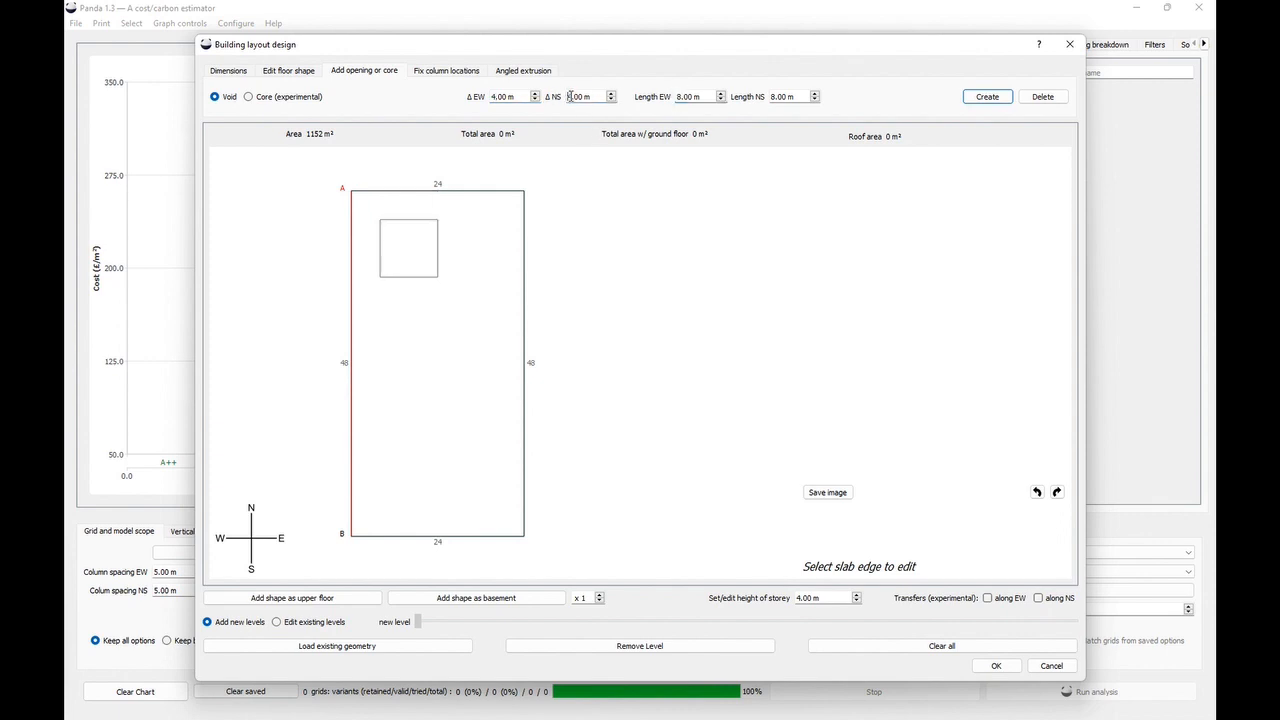
{"action": "key", "text": "Delete"}
{"action": "type", "text": "8"}
{"action": "left_click", "coordinate": [679, 96]}
{"action": "type", "text": "3"}
{"action": "type", "text": "3"}
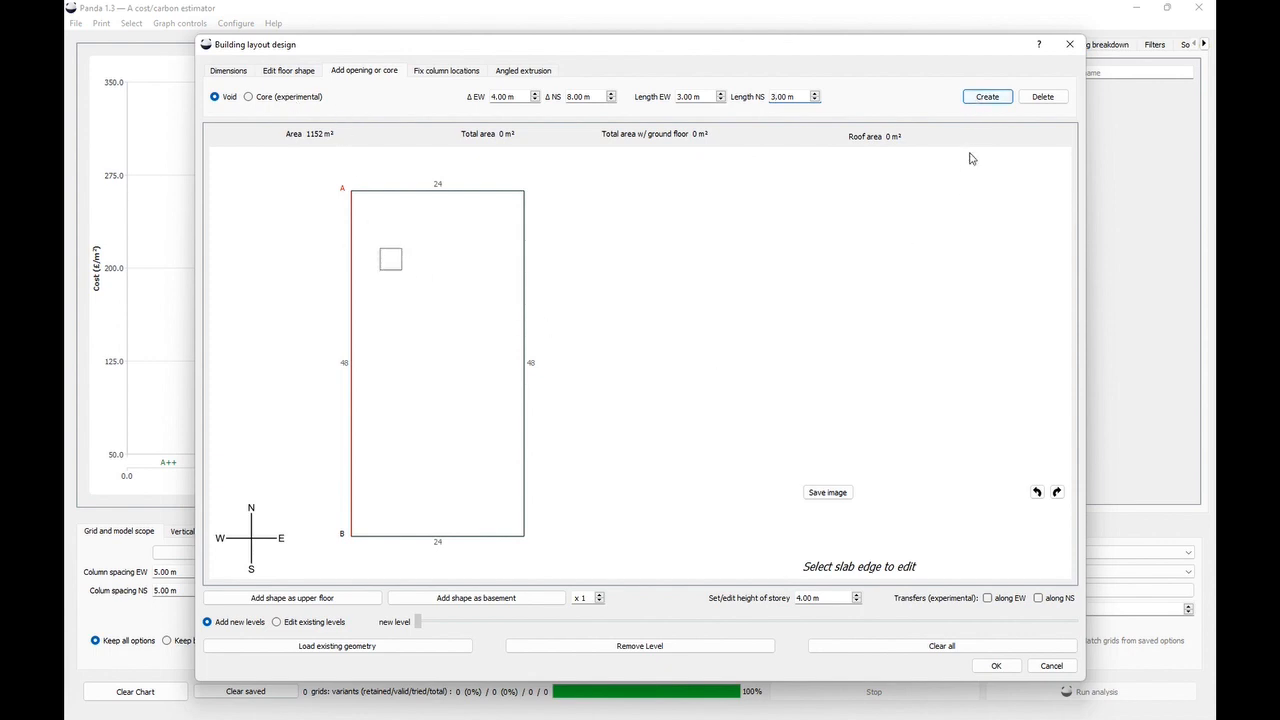
{"action": "left_click", "coordinate": [987, 100]}
- Add the plan with the void as two upper floors and confirm the layout
{"action": "left_click", "coordinate": [331, 597]}
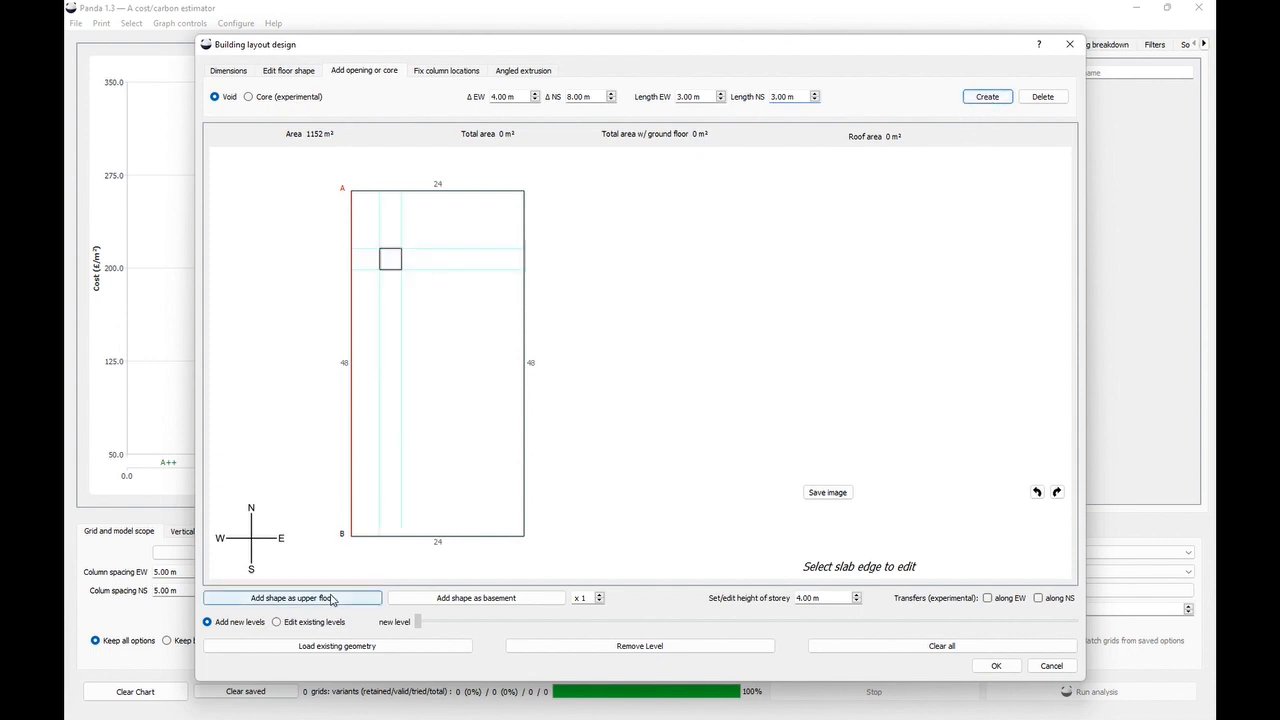
{"action": "left_click", "coordinate": [331, 597]}
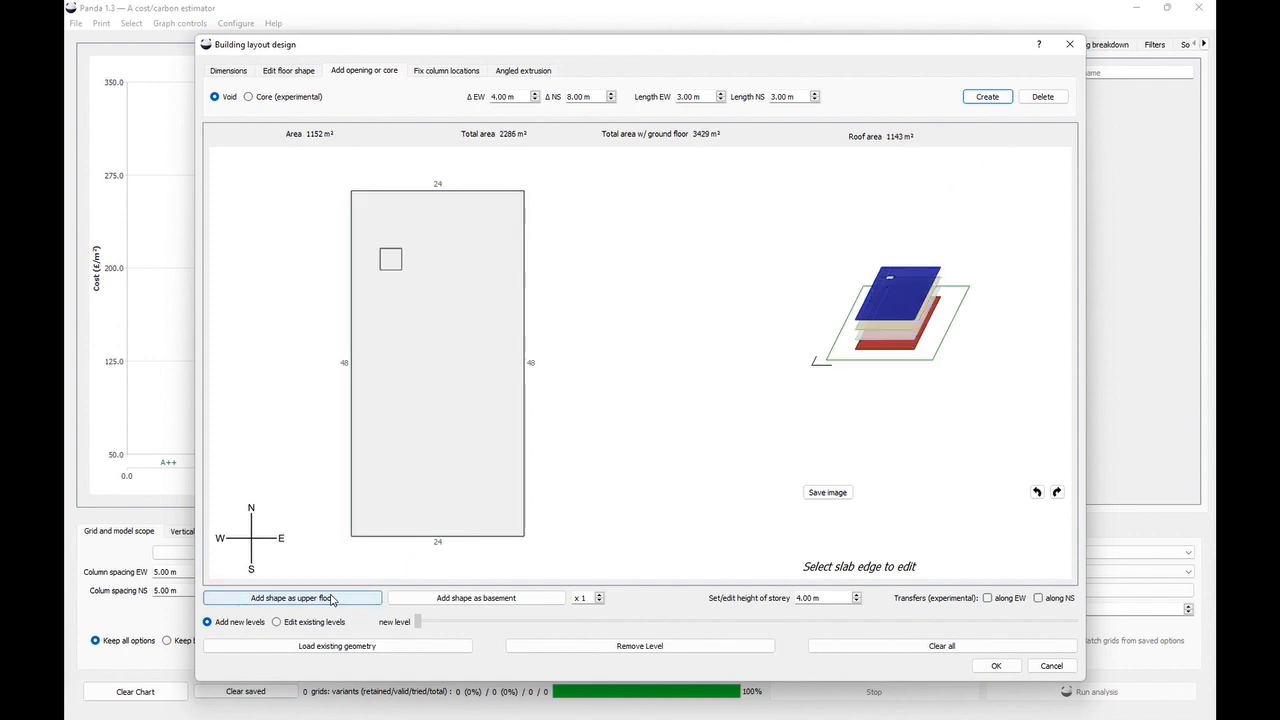
{"action": "left_click", "coordinate": [996, 666]}
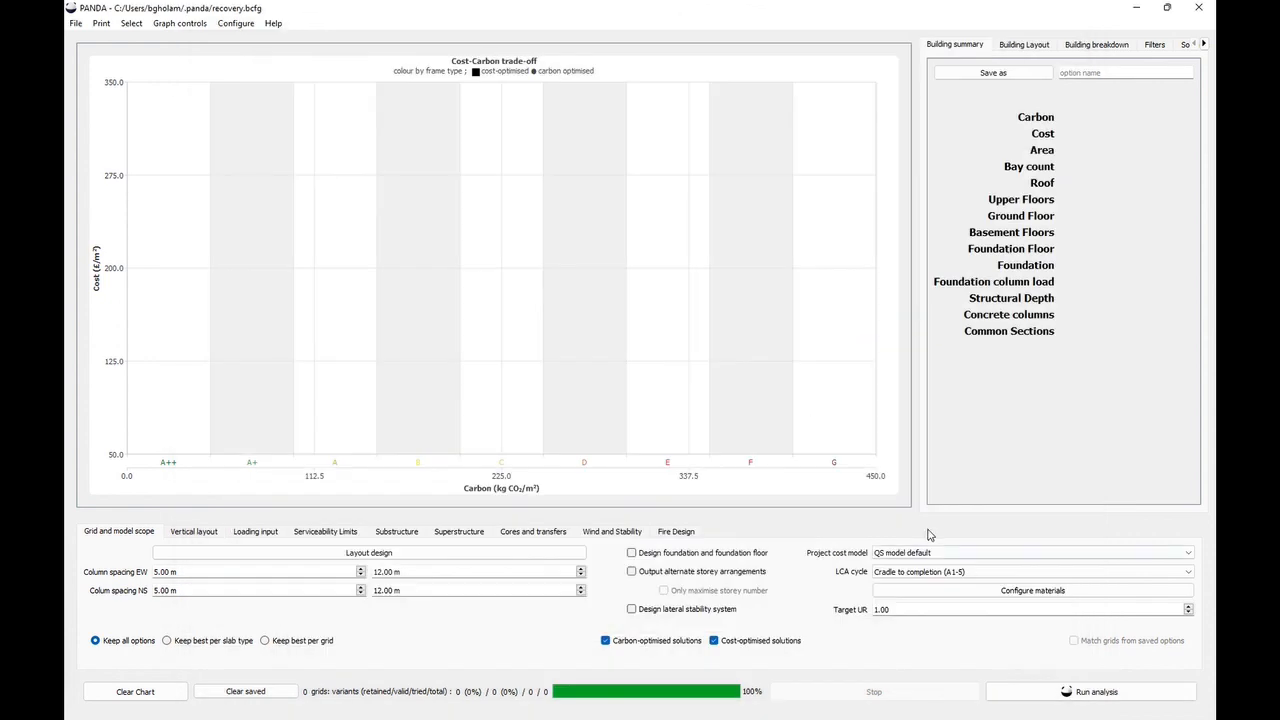
- Run the analysis for the layout with the void and stop it
{"action": "left_click", "coordinate": [1008, 694]}
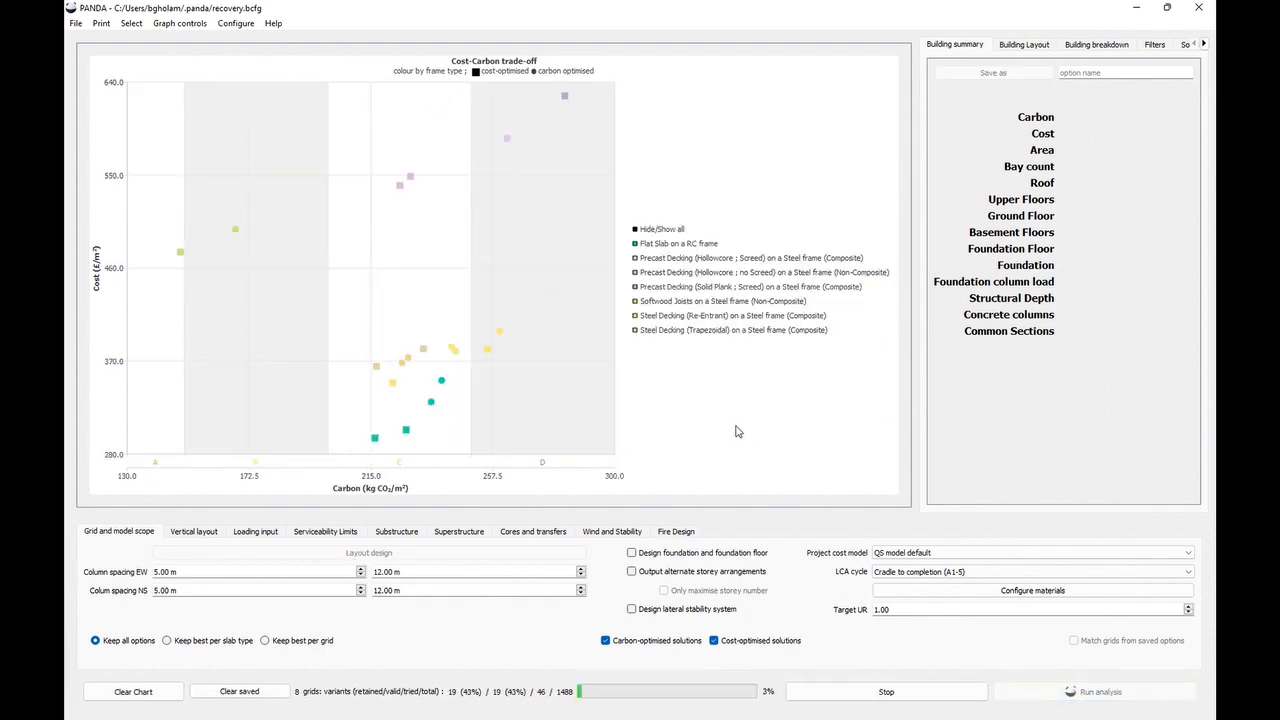
{"action": "left_click", "coordinate": [886, 691]}
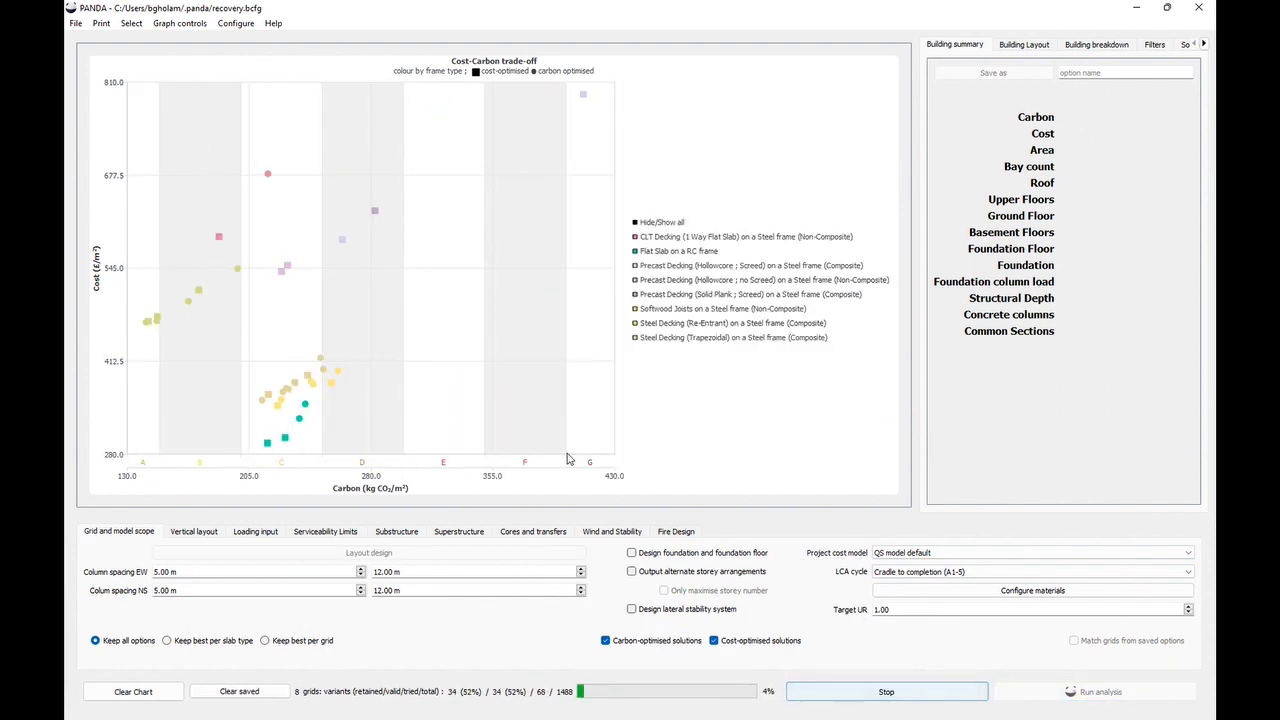
- Select a solution on the chart and inspect its layout across levels 1 to 4
{"action": "left_click", "coordinate": [282, 271]}
{"action": "left_click", "coordinate": [1020, 45]}
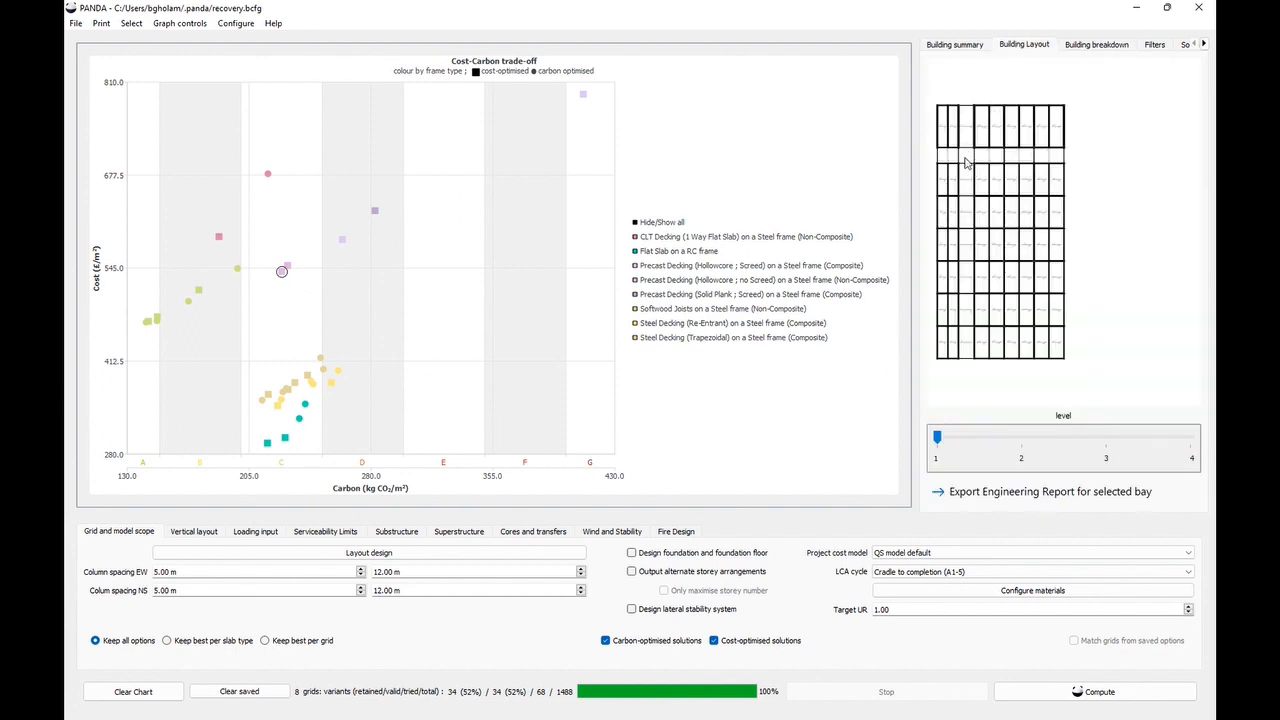
{"action": "left_click", "coordinate": [1028, 438]}
{"action": "left_click", "coordinate": [1104, 447]}
{"action": "left_click", "coordinate": [1188, 444]}
{"action": "left_click", "coordinate": [1104, 444]}
{"action": "left_click", "coordinate": [1037, 444]}
{"action": "left_click", "coordinate": [959, 442]}
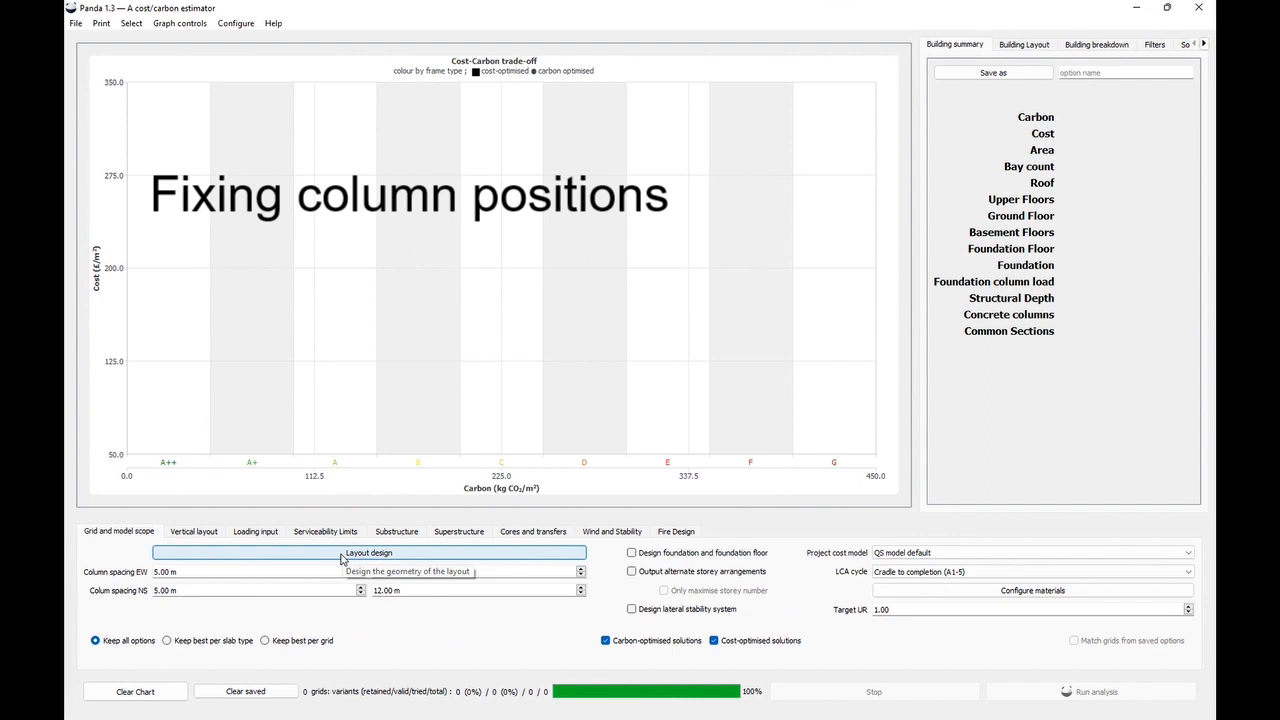
- Reopen the layout design and fix a column on the north edge at 10 m from corner B
{"action": "left_click", "coordinate": [345, 557]}
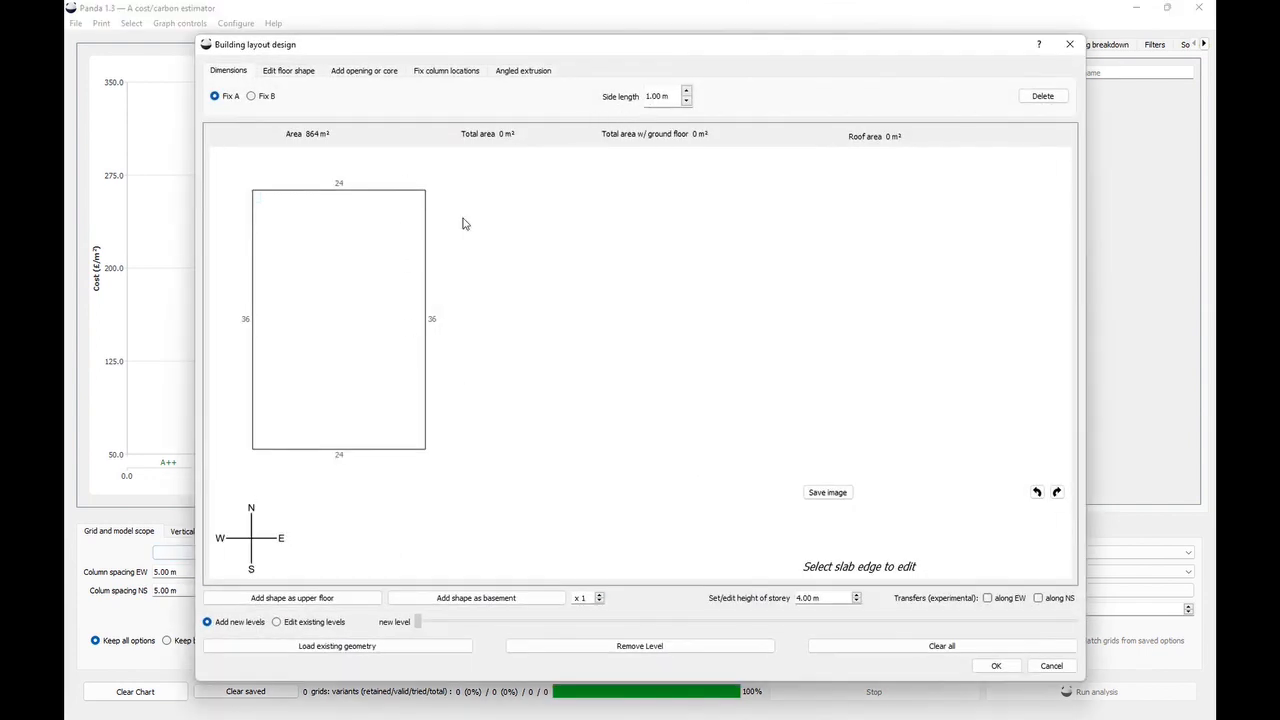
{"action": "left_click", "coordinate": [423, 245]}
{"action": "left_click", "coordinate": [594, 257]}
{"action": "left_click_drag", "start_coordinate": [470, 223], "coordinate": [549, 256]}
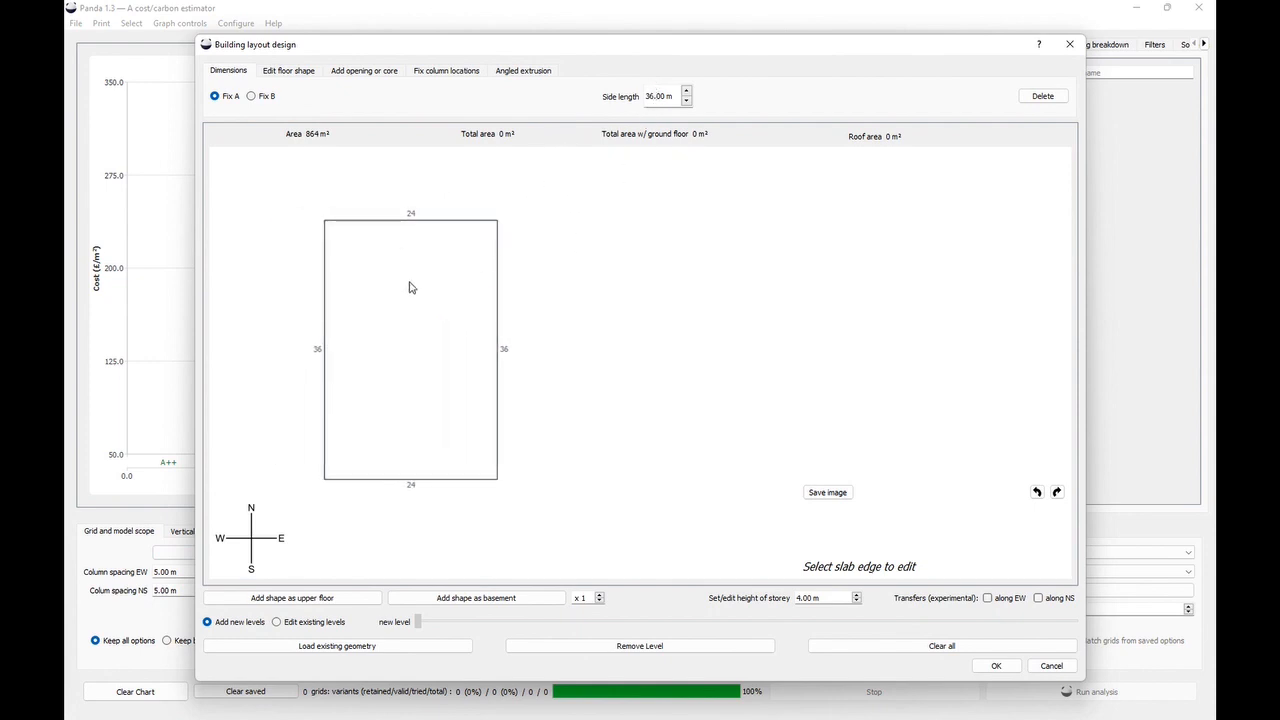
{"action": "scroll", "coordinate": [412, 278], "scroll_direction": "up", "scroll_amount": 1}
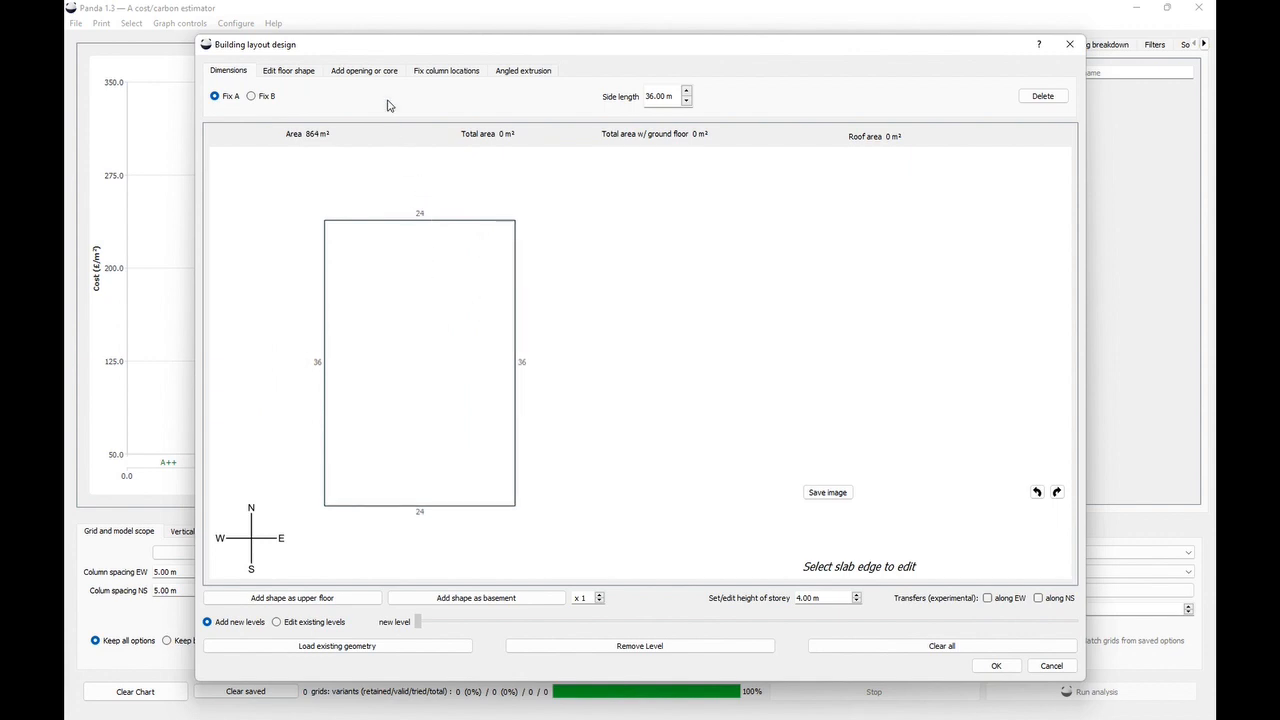
{"action": "left_click", "coordinate": [441, 72]}
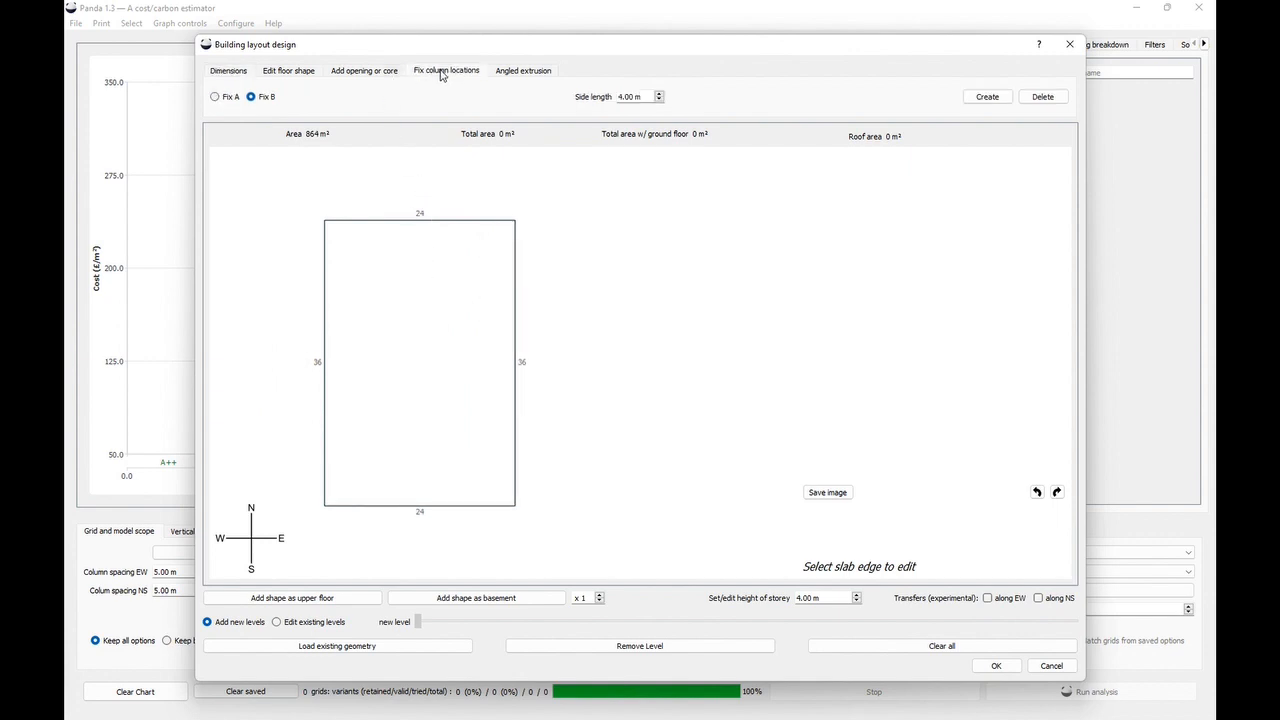
{"action": "left_click", "coordinate": [402, 222]}
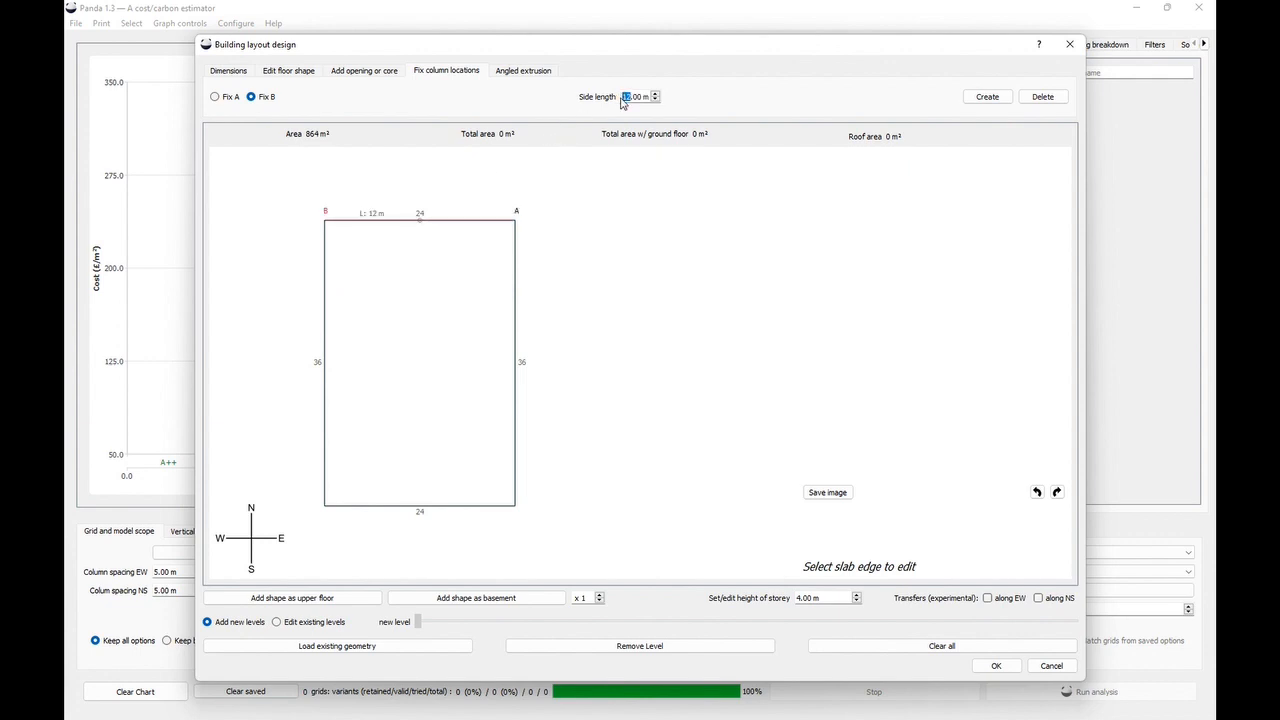
{"action": "type", "text": "10"}
{"action": "left_click", "coordinate": [986, 97]}
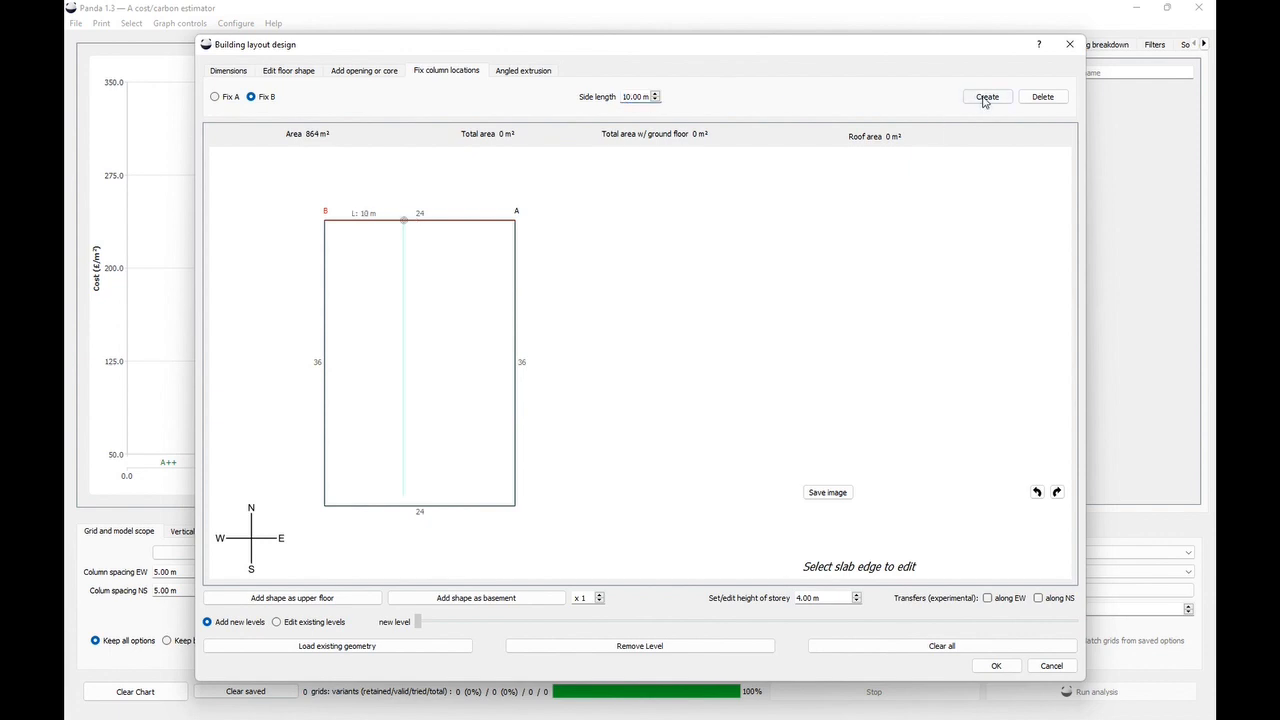
- Fix a second column on the north edge at 14 m from corner B
{"action": "left_click", "coordinate": [624, 97]}
{"action": "key", "text": "Delete"}
{"action": "type", "text": "14"}
{"action": "left_click", "coordinate": [981, 97]}
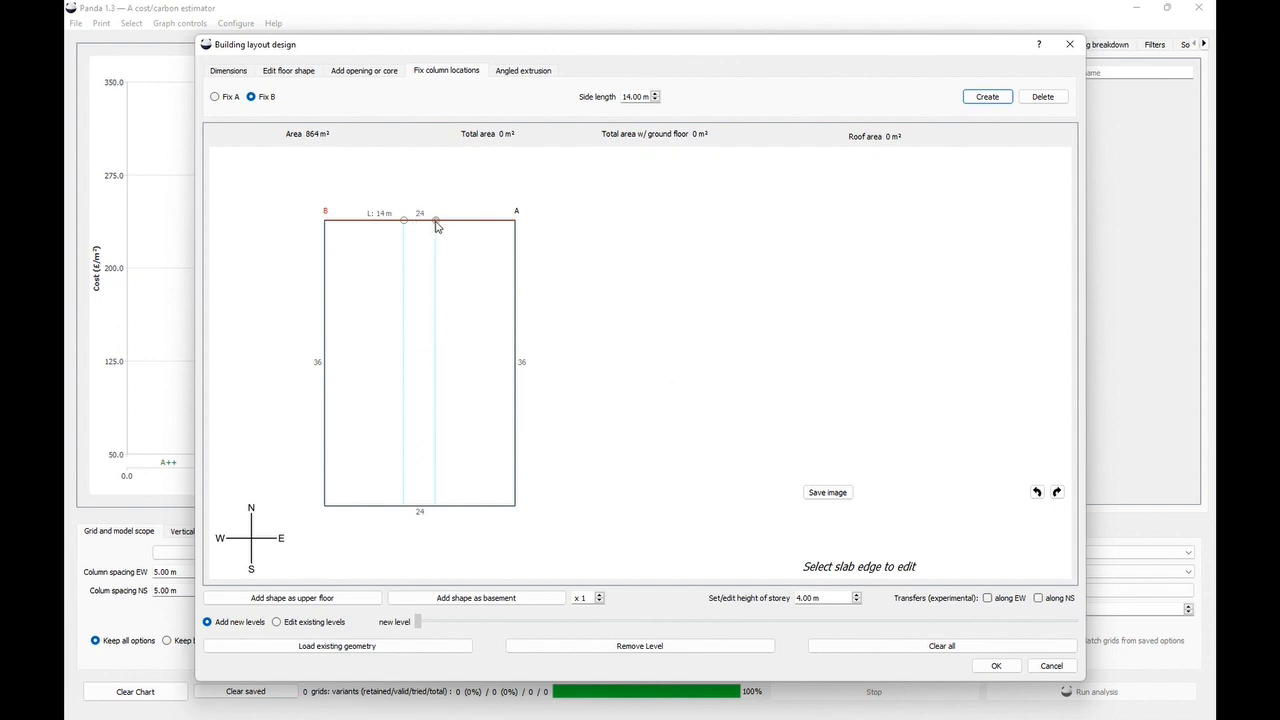
- Add the plan as an upper floor, confirm the layout and run the analysis
{"action": "left_click", "coordinate": [270, 597]}
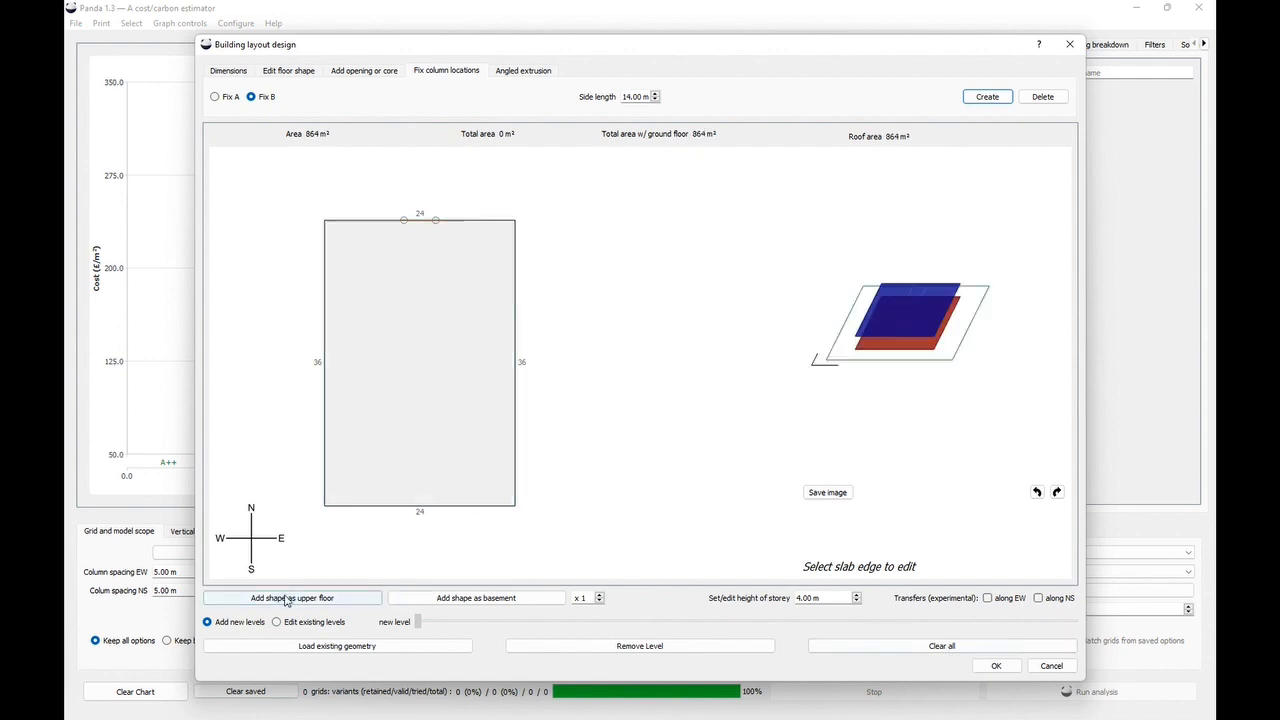
{"action": "left_click", "coordinate": [993, 666]}
{"action": "left_click", "coordinate": [1052, 699]}
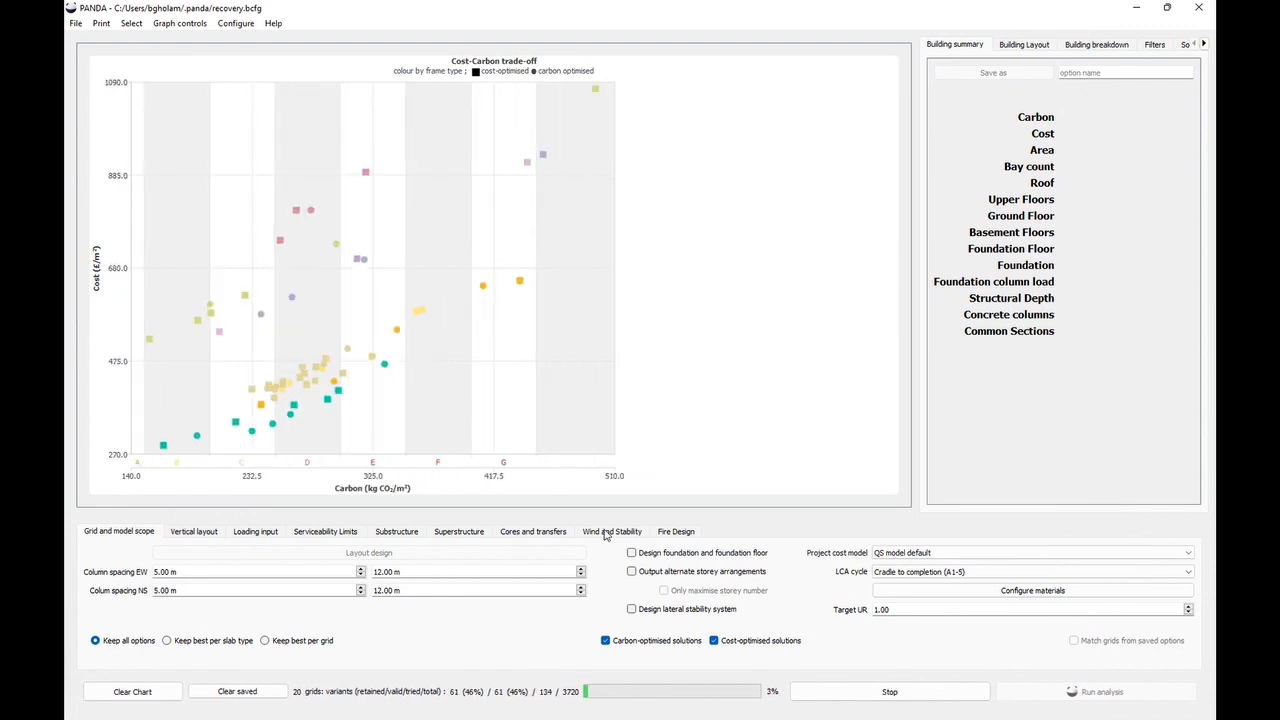
- Select several solutions on the chart and compare their structural layouts on level 2
{"action": "left_click", "coordinate": [366, 341]}
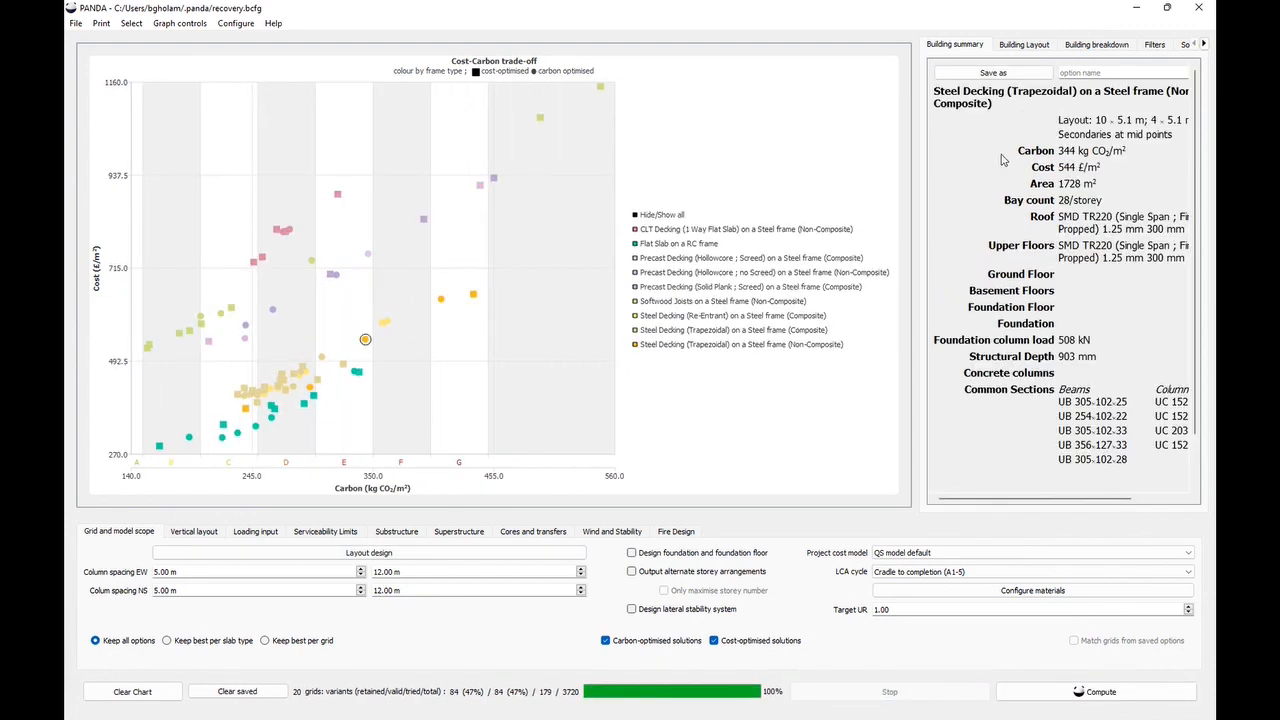
{"action": "left_click", "coordinate": [1024, 45]}
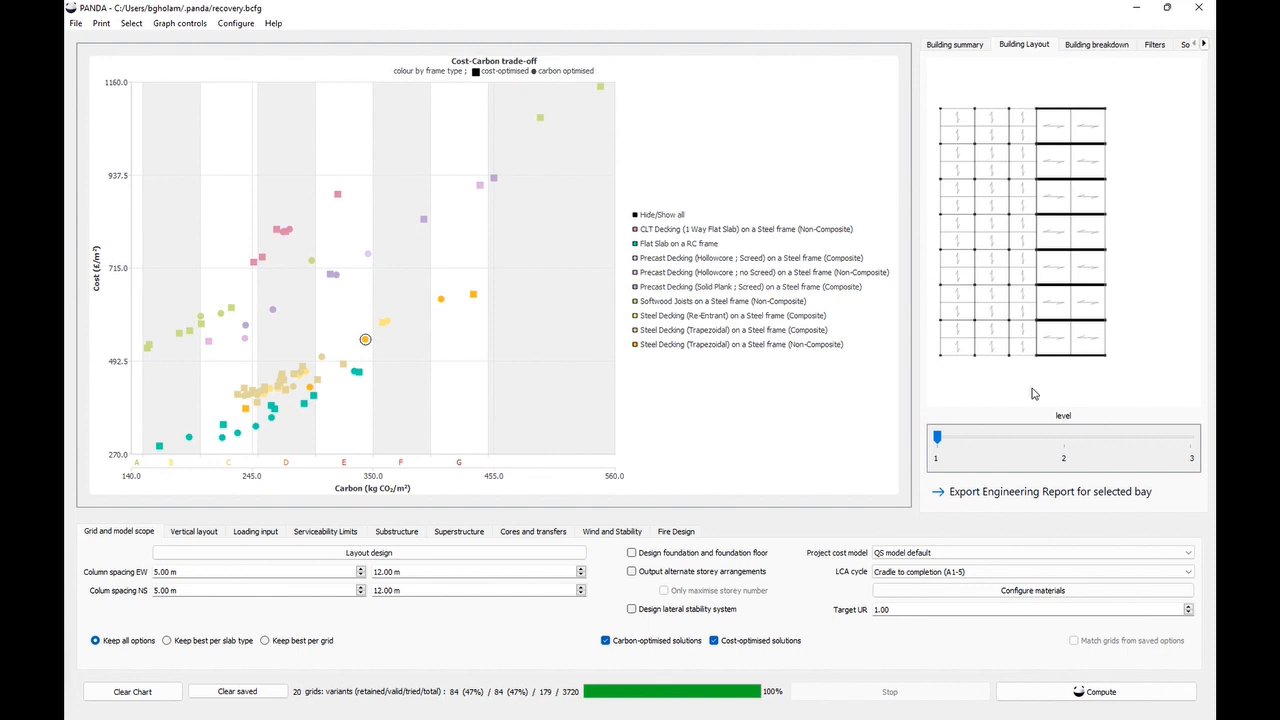
{"action": "left_click", "coordinate": [1054, 444]}
{"action": "left_click", "coordinate": [253, 393]}
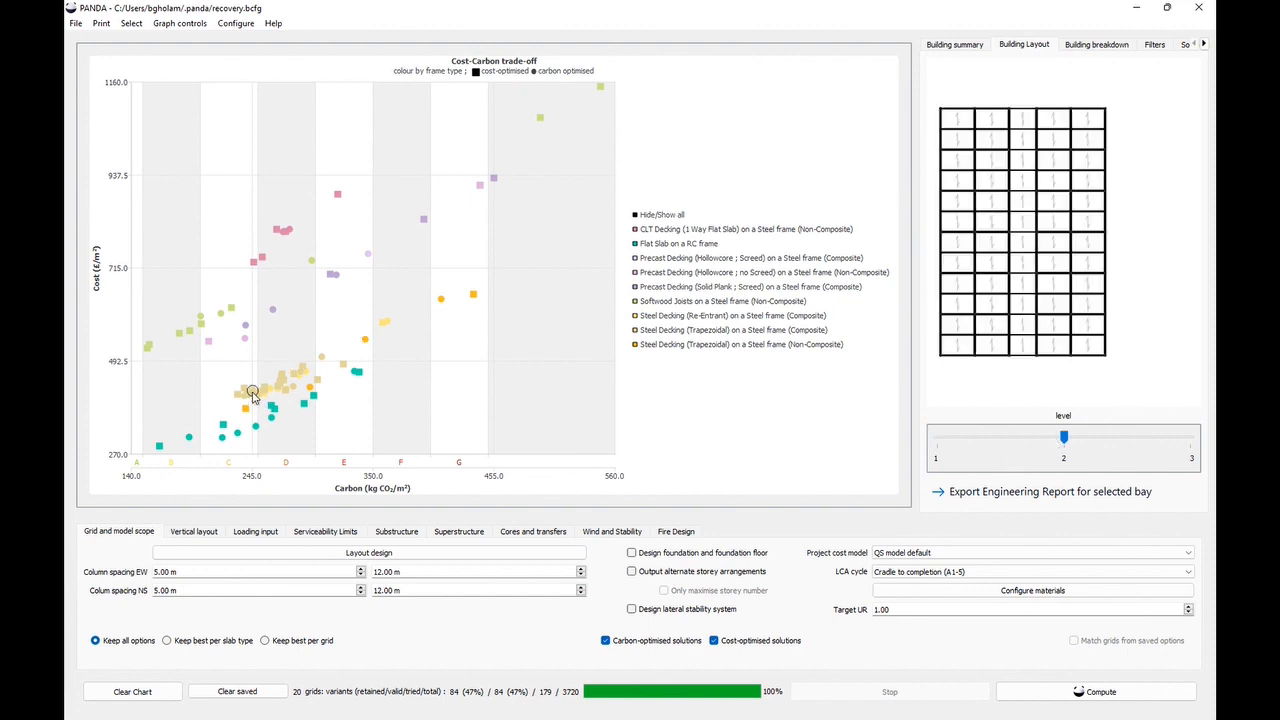
{"action": "left_click", "coordinate": [189, 437]}
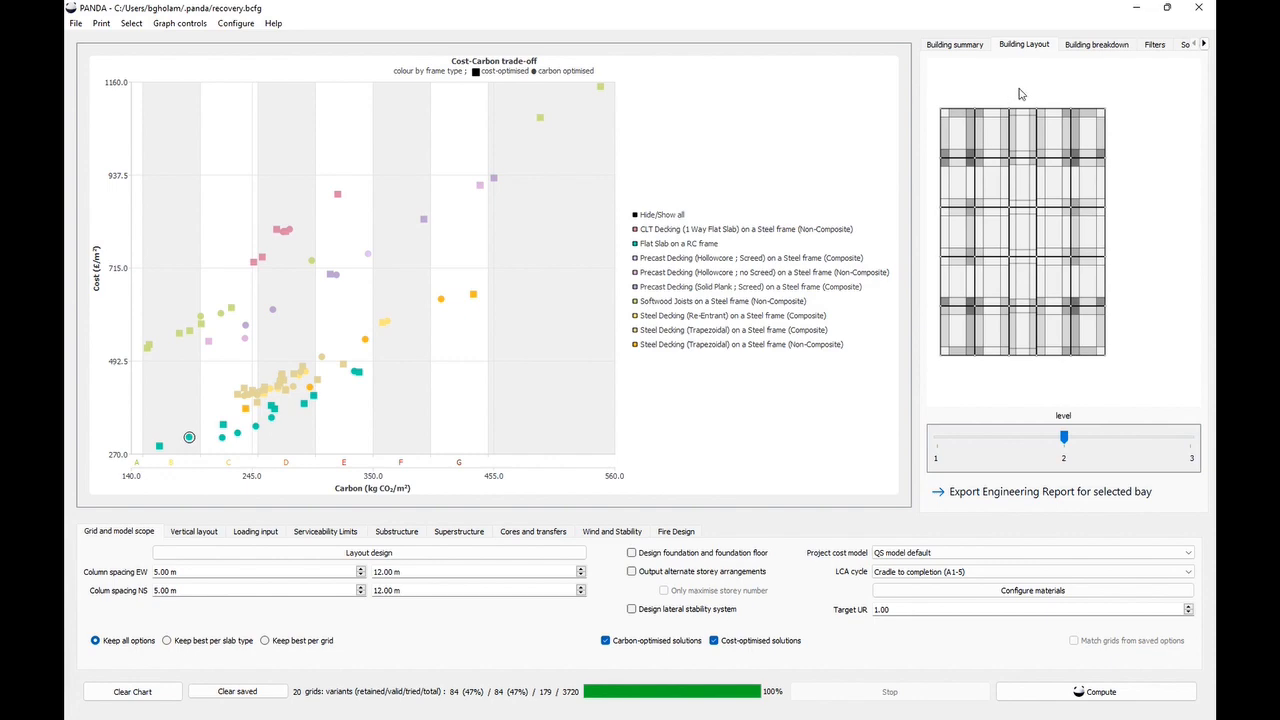
{"action": "left_click", "coordinate": [473, 297]}
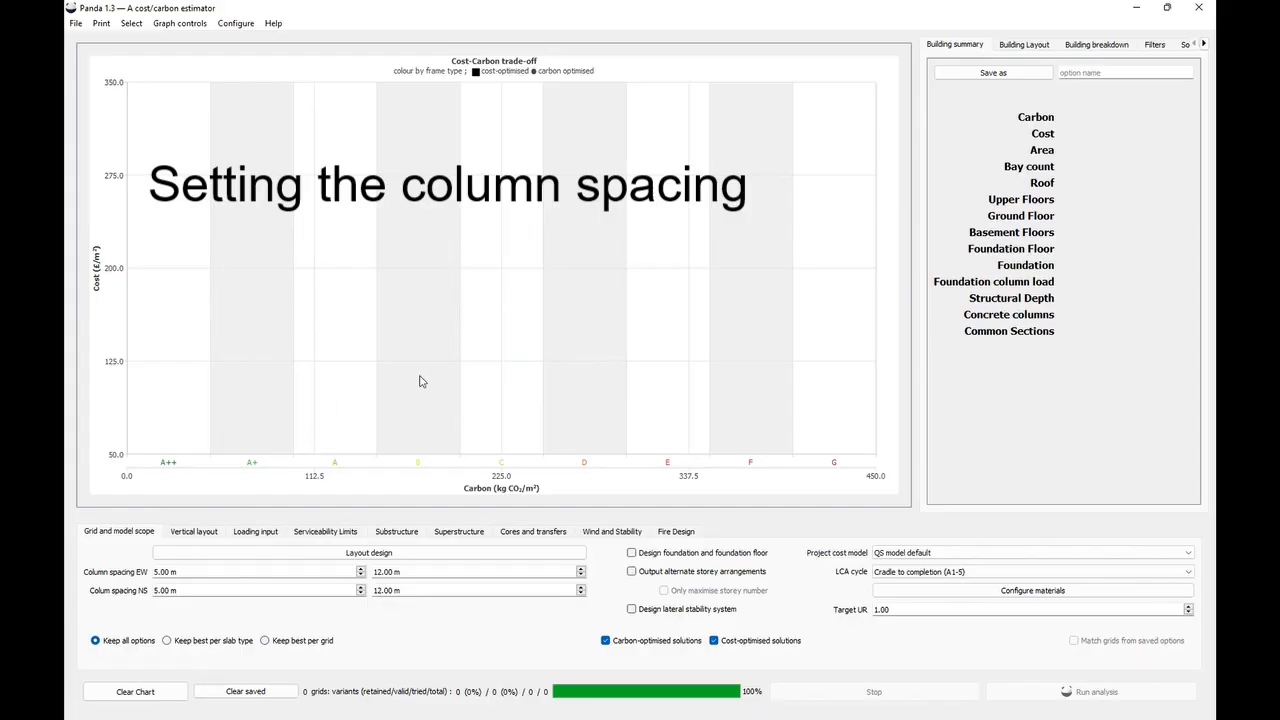
- Open the layout design, add the default 24 × 36 m plan as an upper floor and confirm
{"action": "left_click", "coordinate": [361, 553]}
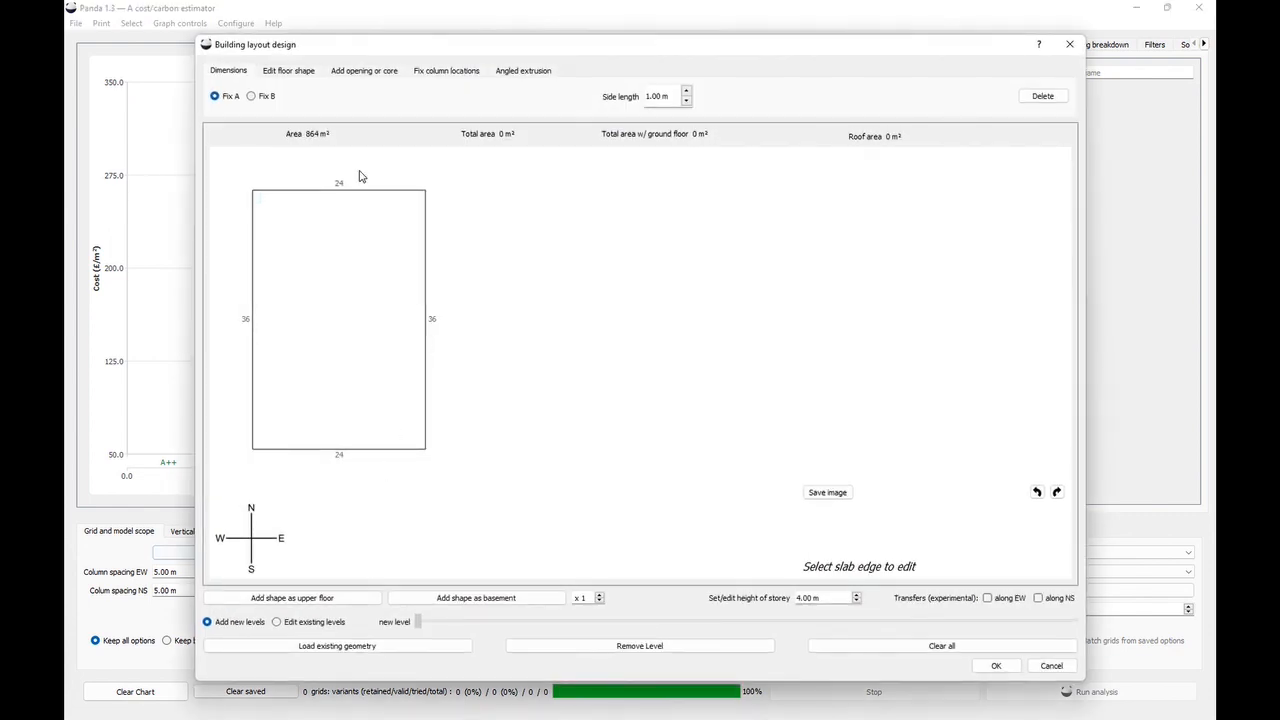
{"action": "left_click", "coordinate": [334, 599]}
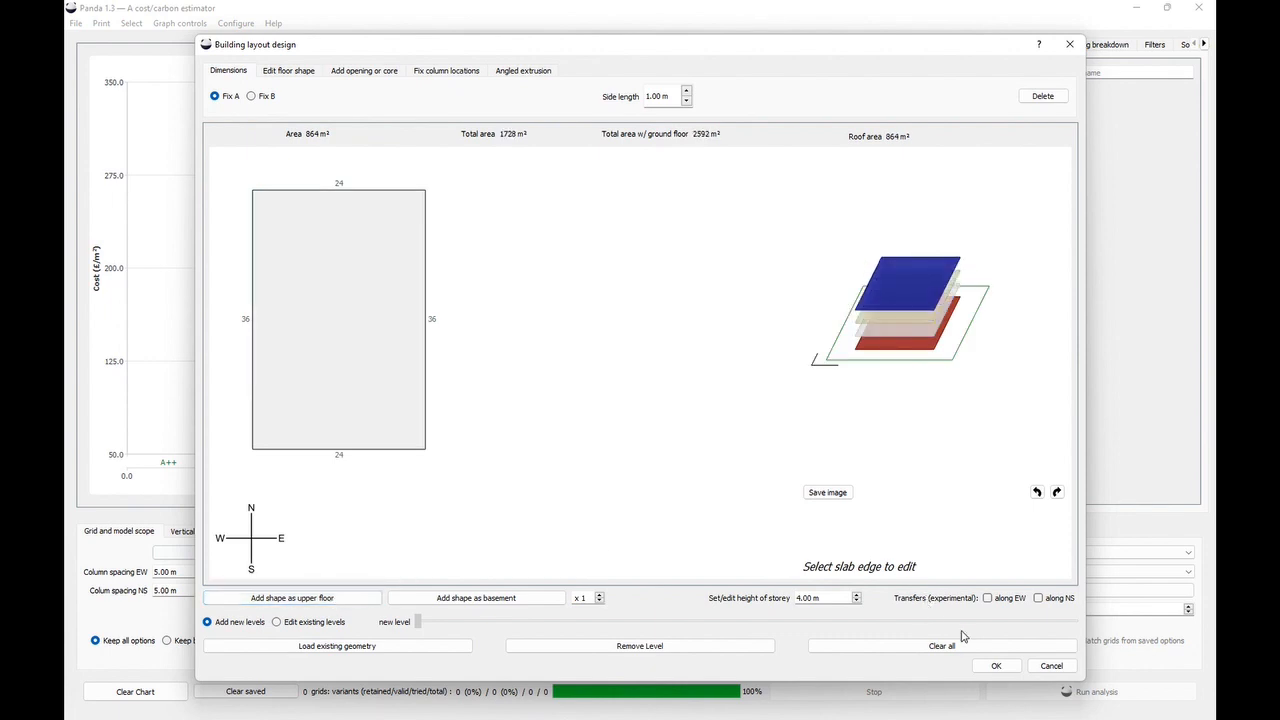
{"action": "left_click", "coordinate": [990, 665]}
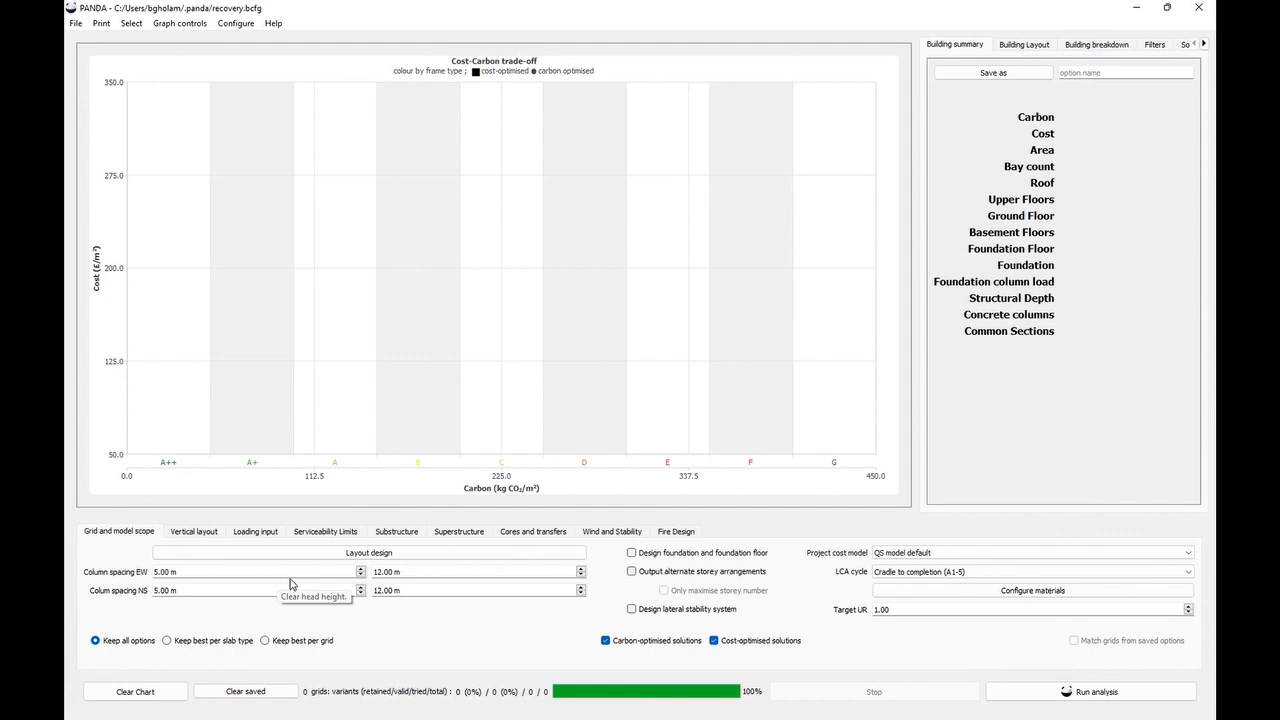
- Set the column spacing range to 3–24 m in both the EW and NS directions and run the analysis
{"action": "left_click_drag", "start_coordinate": [188, 571], "coordinate": [143, 571]}
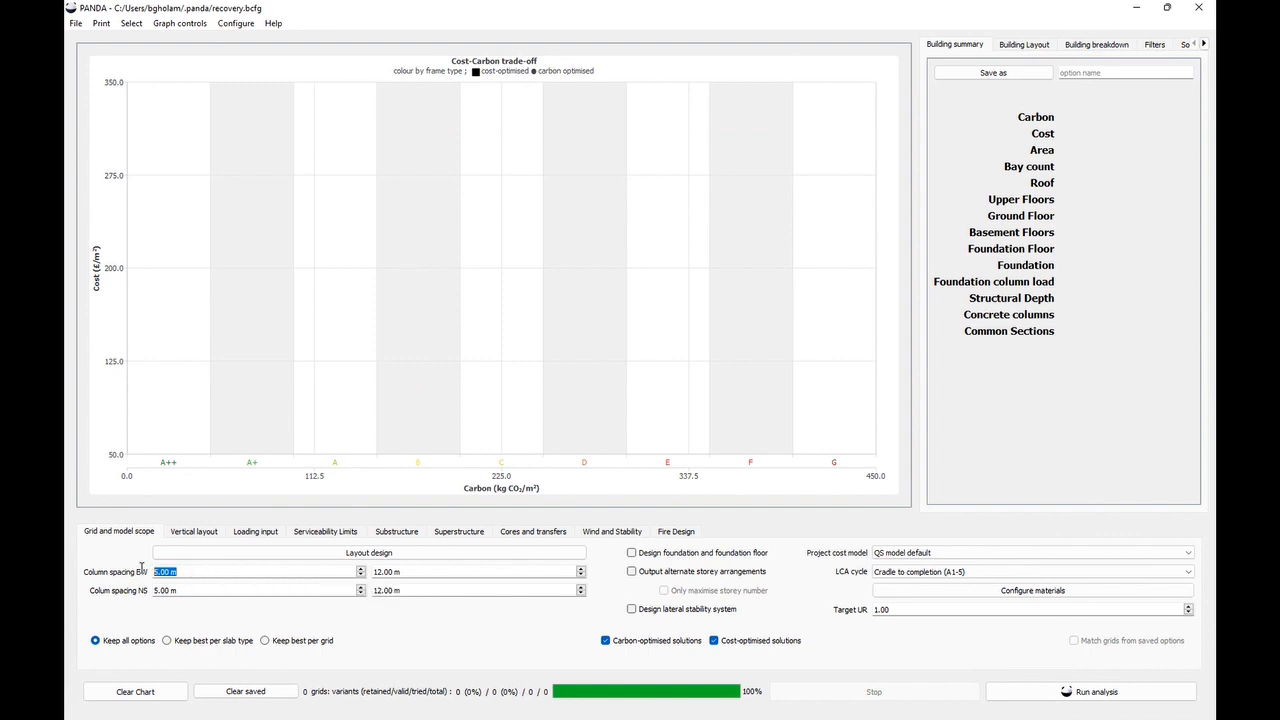
{"action": "type", "text": "3"}
{"action": "key", "text": "Tab"}
{"action": "type", "text": "3"}
{"action": "left_click_drag", "start_coordinate": [403, 571], "coordinate": [372, 571]}
{"action": "type", "text": "24"}
{"action": "key", "text": "Tab"}
{"action": "type", "text": "24"}
{"action": "left_click", "coordinate": [241, 570]}
{"action": "left_click", "coordinate": [1005, 690]}
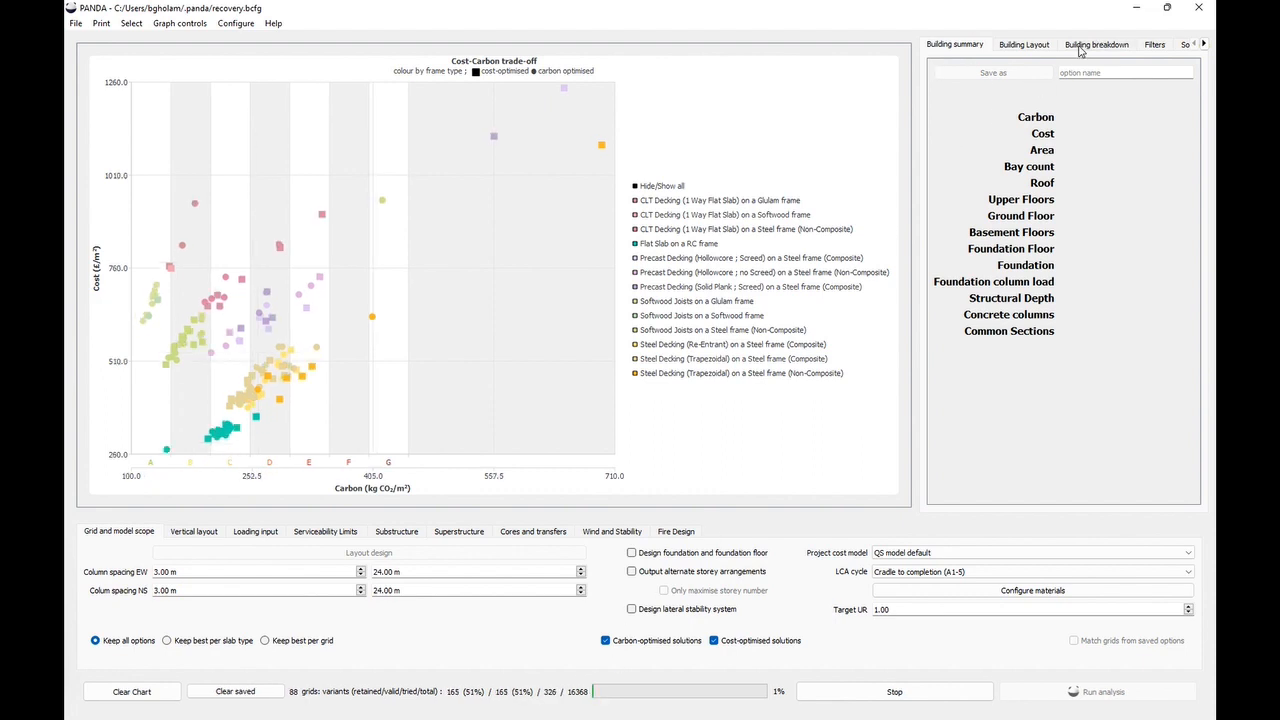
- Select a solution on the cost-carbon chart and inspect its bay layout
{"action": "left_click", "coordinate": [322, 214]}
{"action": "left_click", "coordinate": [1032, 45]}
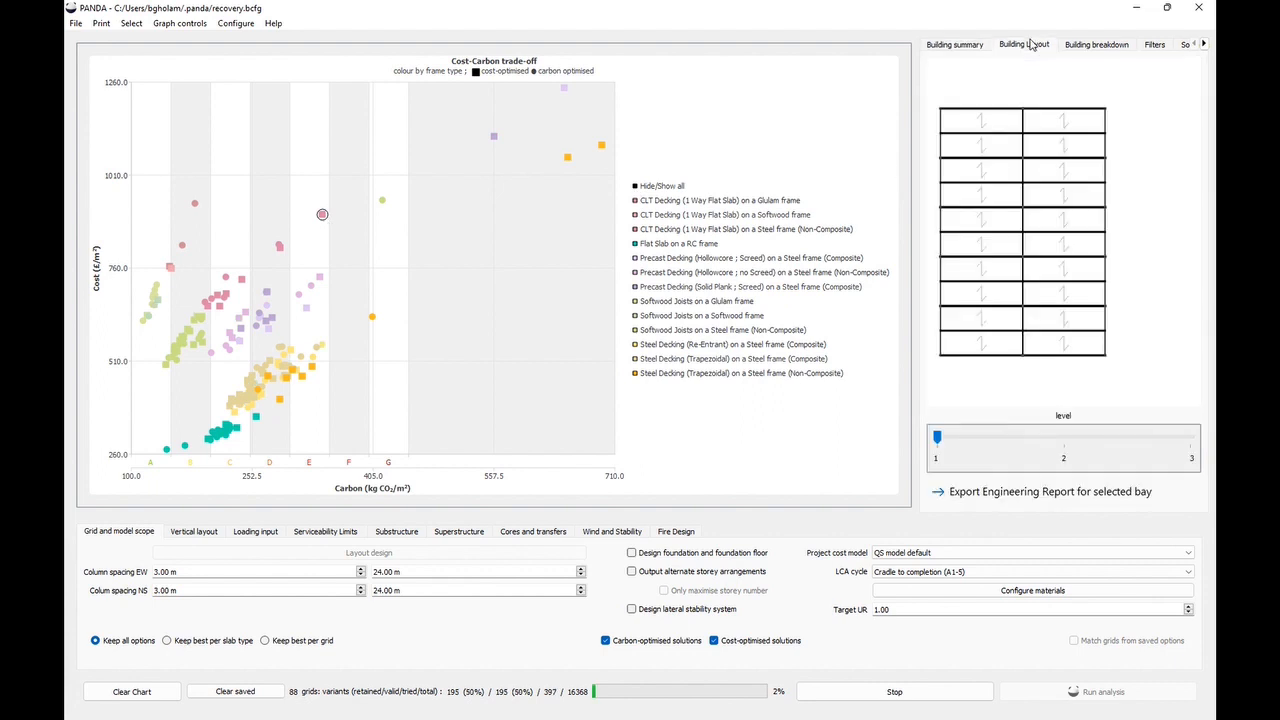
{"action": "left_click", "coordinate": [1052, 136]}
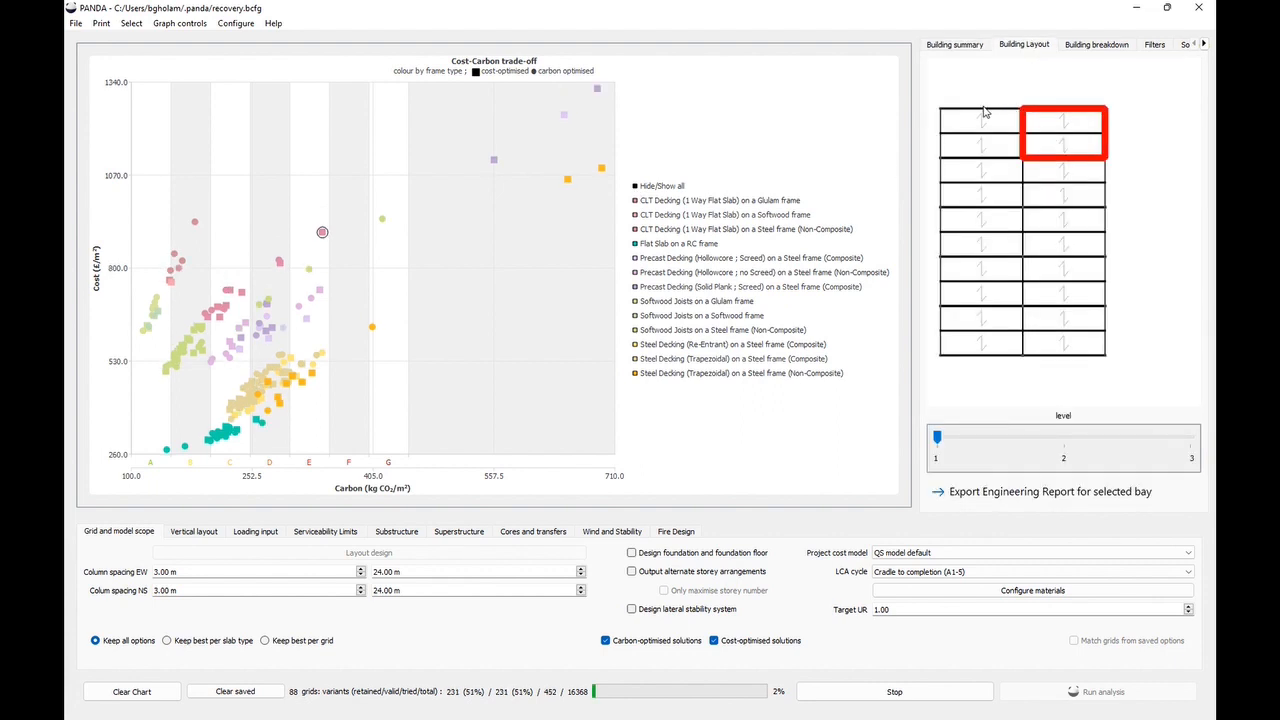
{"action": "left_click", "coordinate": [598, 90]}
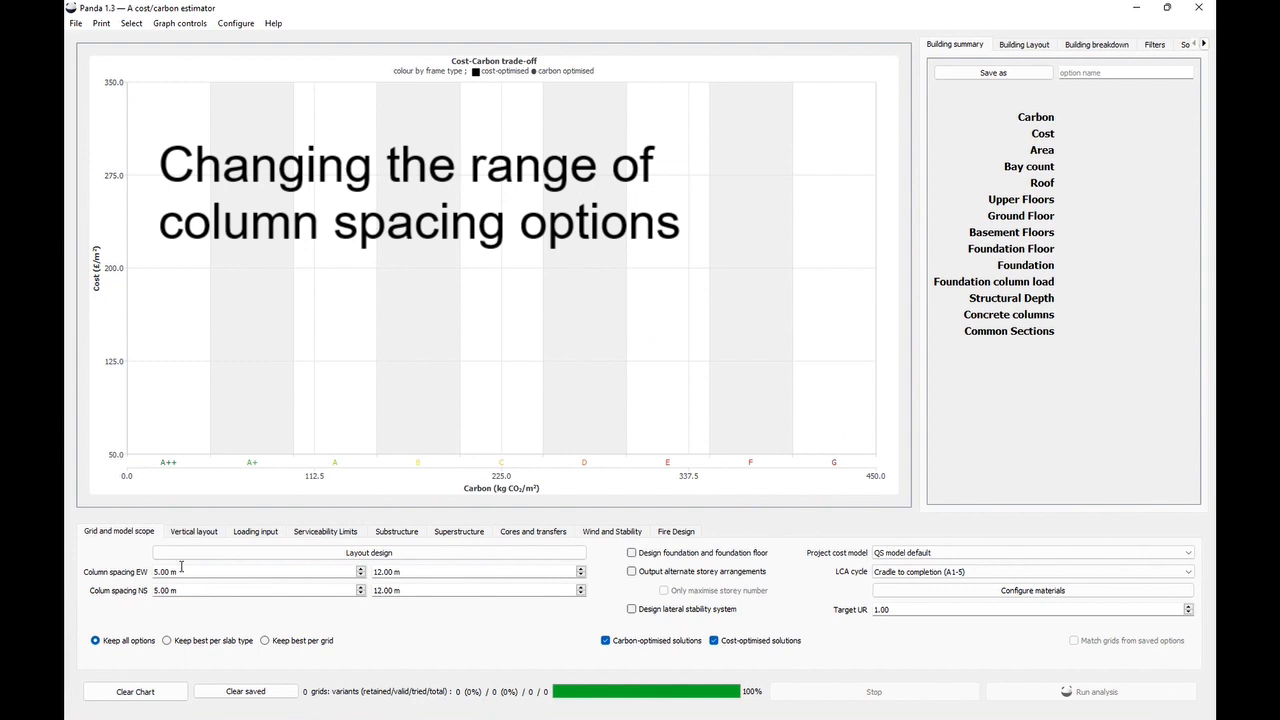
- Open the layout design, add the 24 × 36 m plan as an upper floor and confirm
{"action": "left_click", "coordinate": [366, 555]}
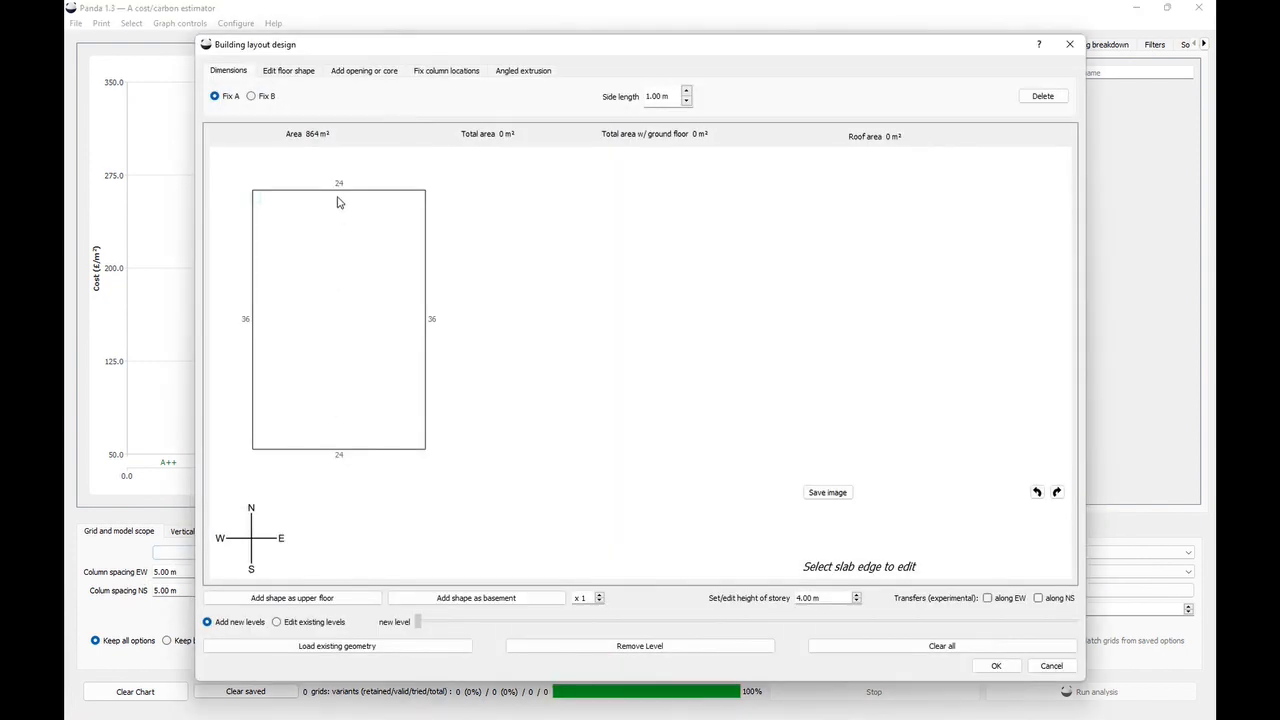
{"action": "left_click", "coordinate": [333, 592]}
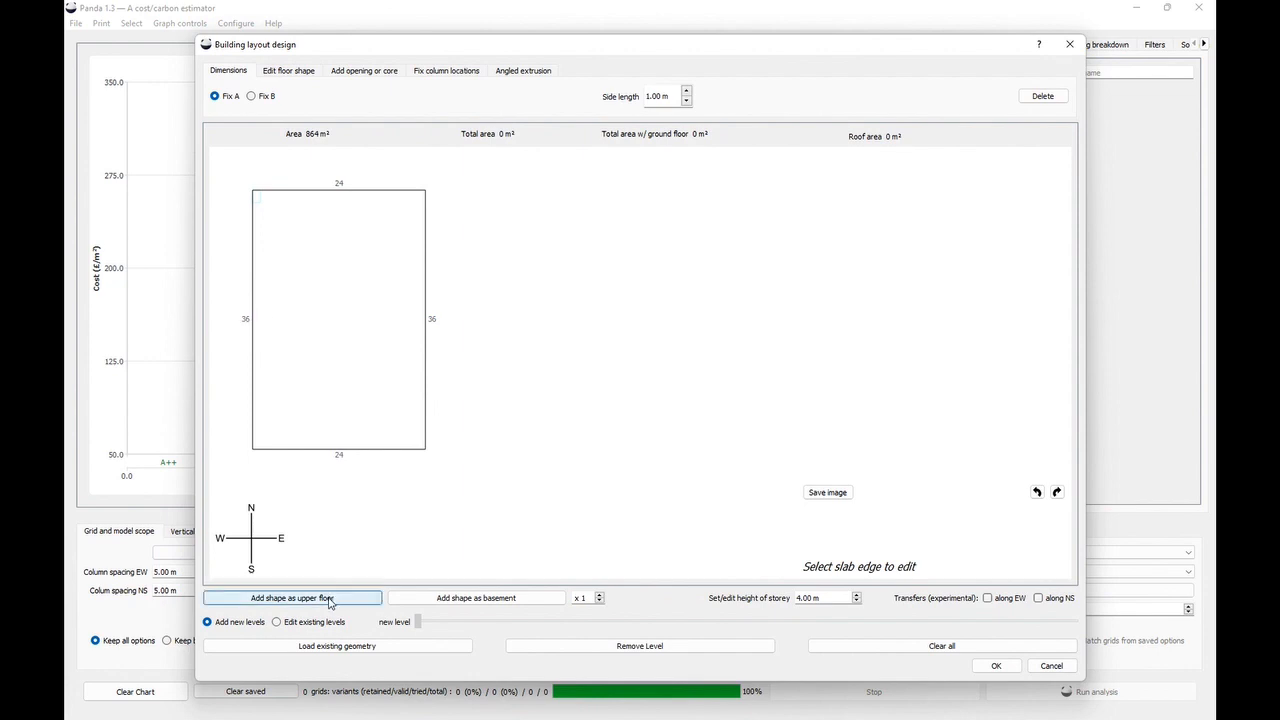
{"action": "left_click", "coordinate": [996, 665]}
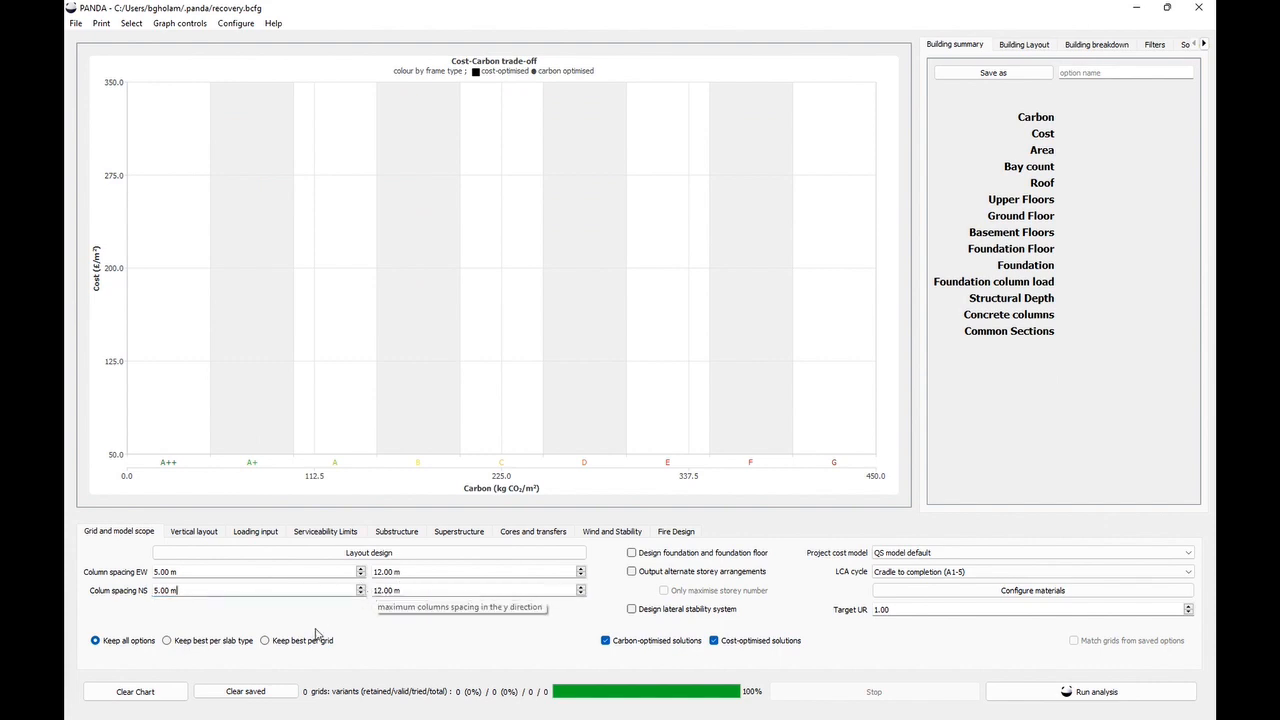
- Set the minimum column spacing to 3 m in both EW and NS directions and run the analysis
{"action": "double_click", "coordinate": [160, 572]}
{"action": "type", "text": "3"}
{"action": "double_click", "coordinate": [160, 590]}
{"action": "type", "text": "3"}
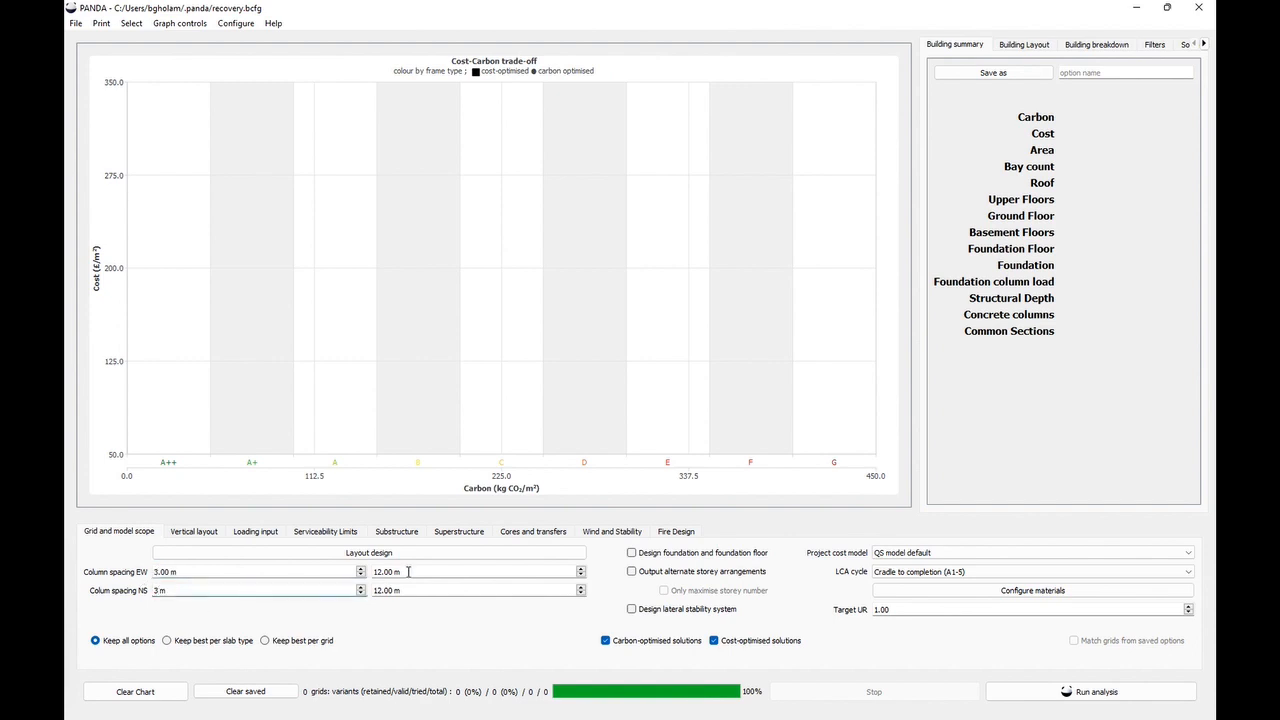
{"action": "left_click", "coordinate": [1007, 697]}
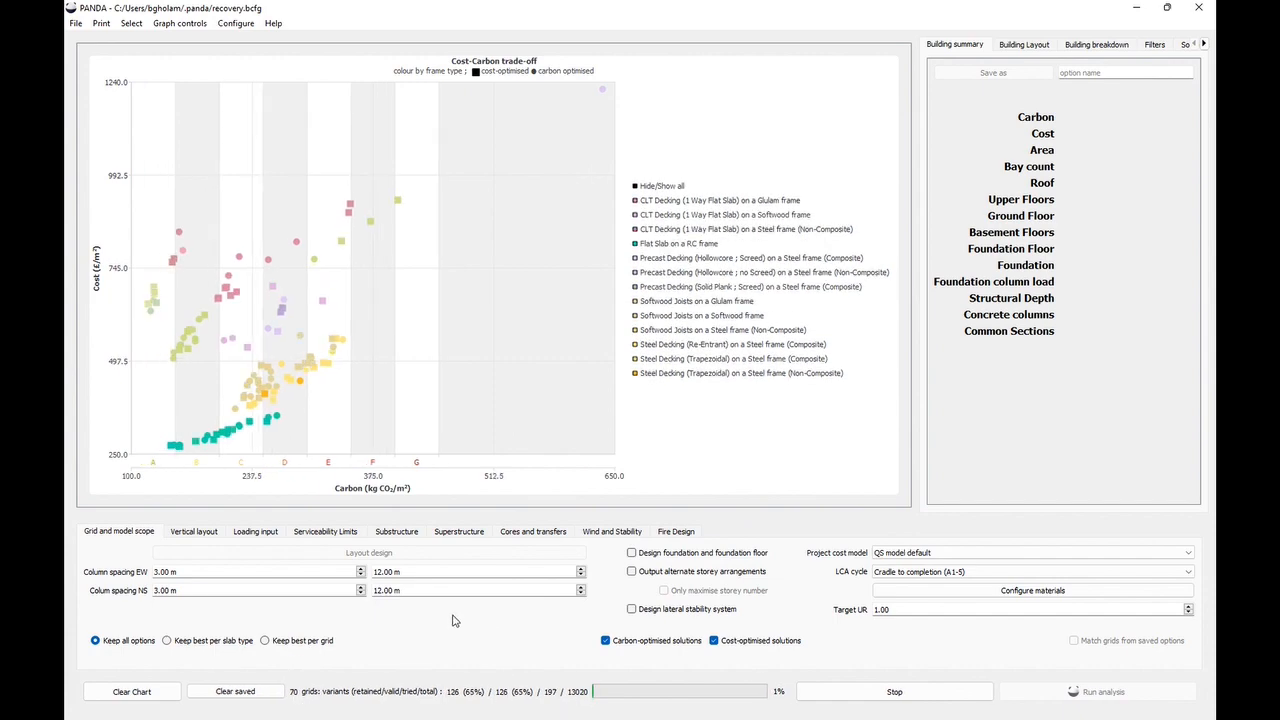
- Select a softwood joist solution on the chart and inspect its building layout and summary
{"action": "left_click", "coordinate": [150, 319]}
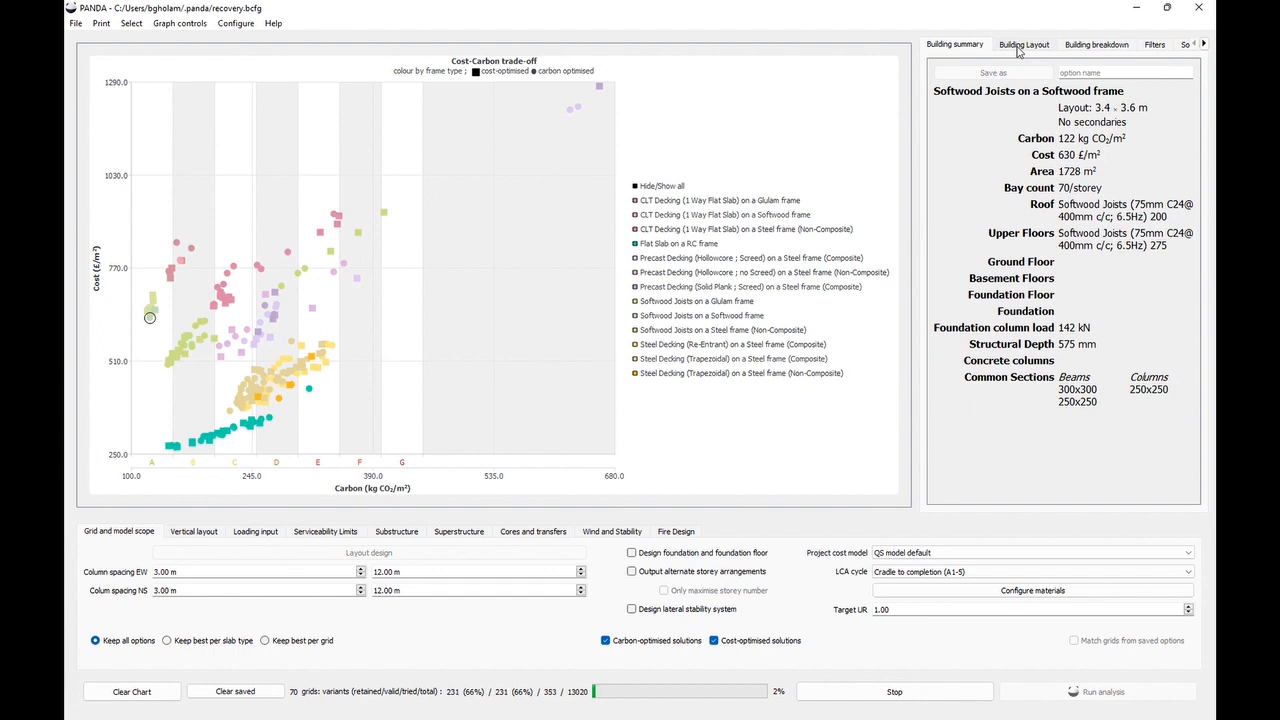
{"action": "left_click", "coordinate": [1022, 45]}
{"action": "left_click", "coordinate": [958, 122]}
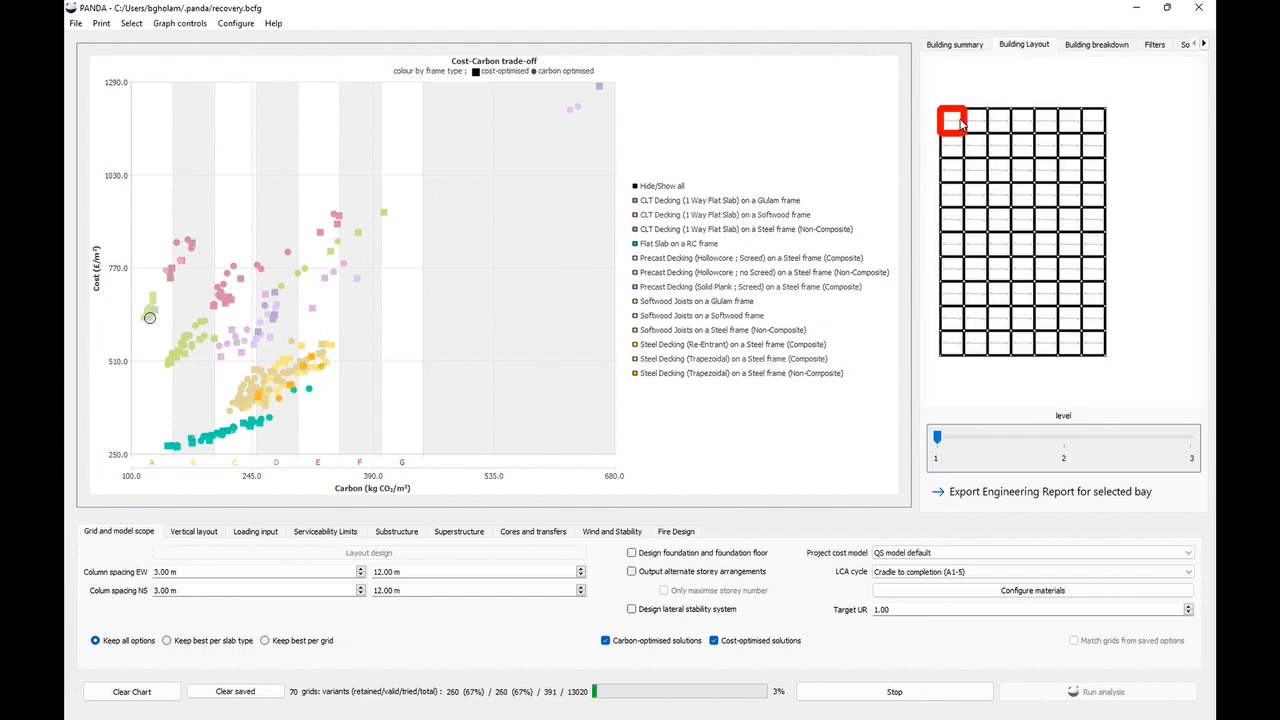
{"action": "left_click", "coordinate": [976, 50]}
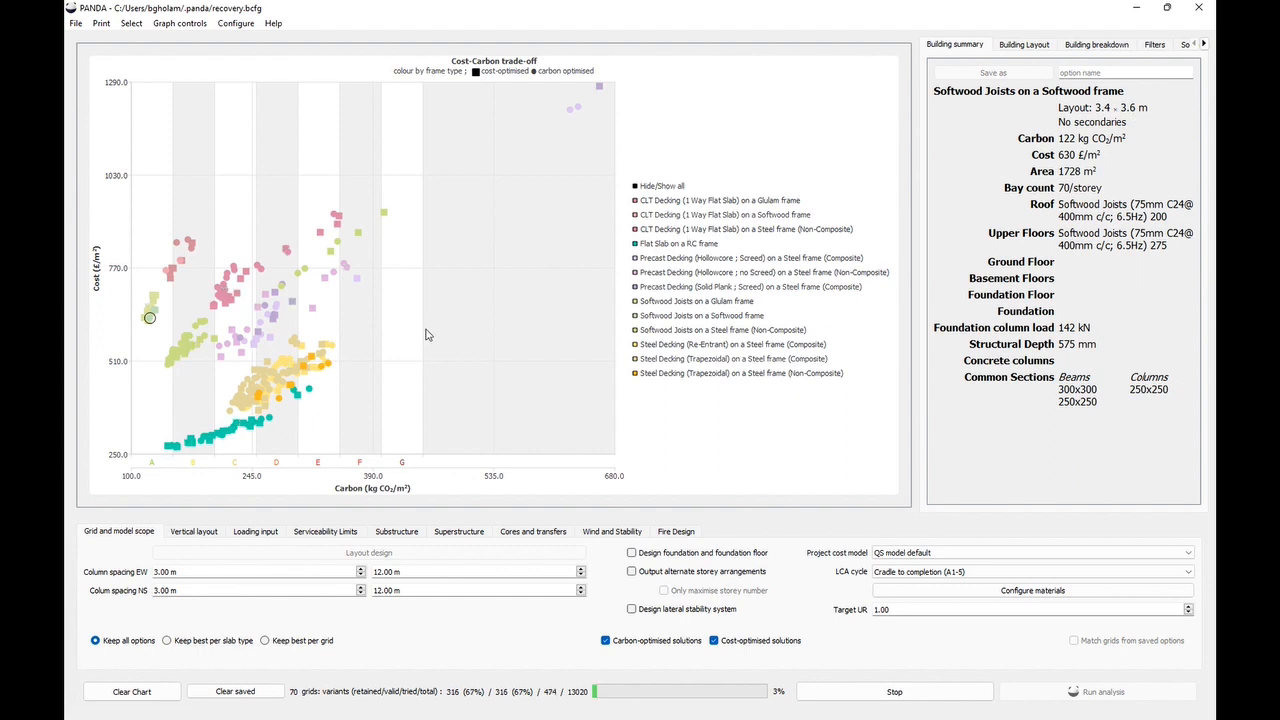
- Stop the analysis and set the minimum column spacing to 6 m in both directions
{"action": "left_click", "coordinate": [898, 699]}
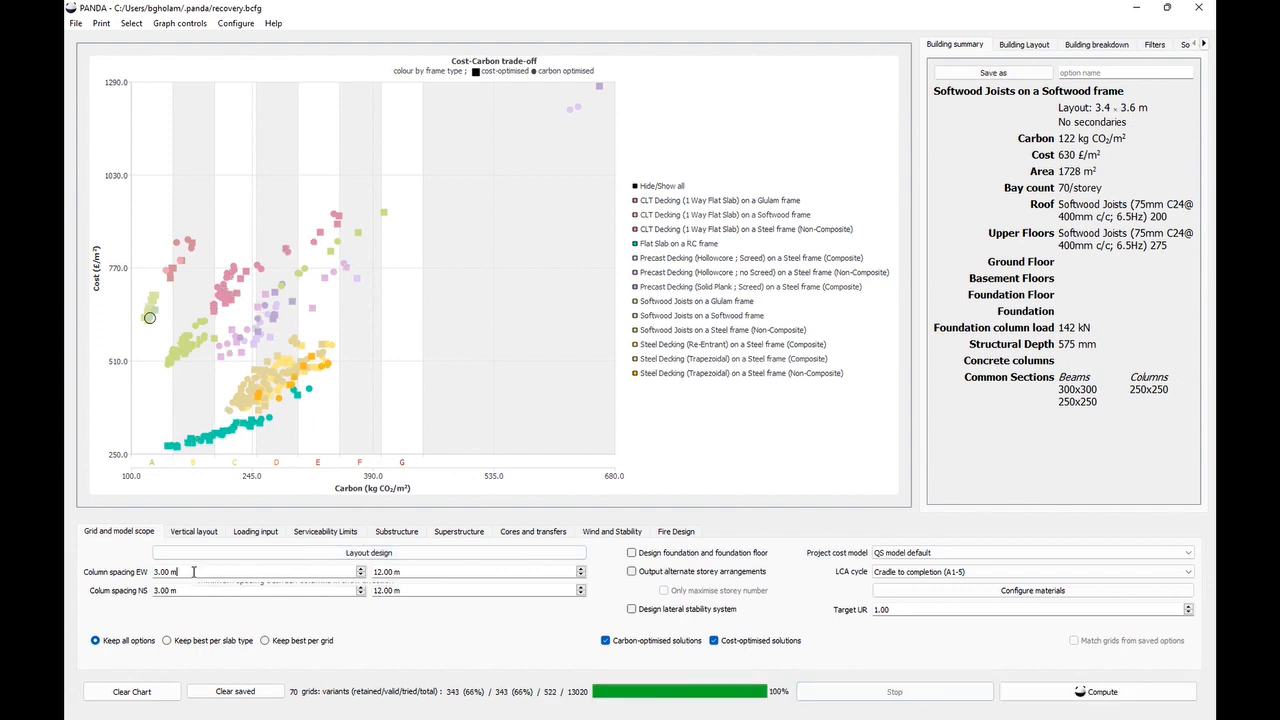
{"action": "left_click_drag", "start_coordinate": [180, 572], "coordinate": [146, 570]}
{"action": "type", "text": "6"}
{"action": "key", "text": "Tab"}
{"action": "type", "text": "6"}
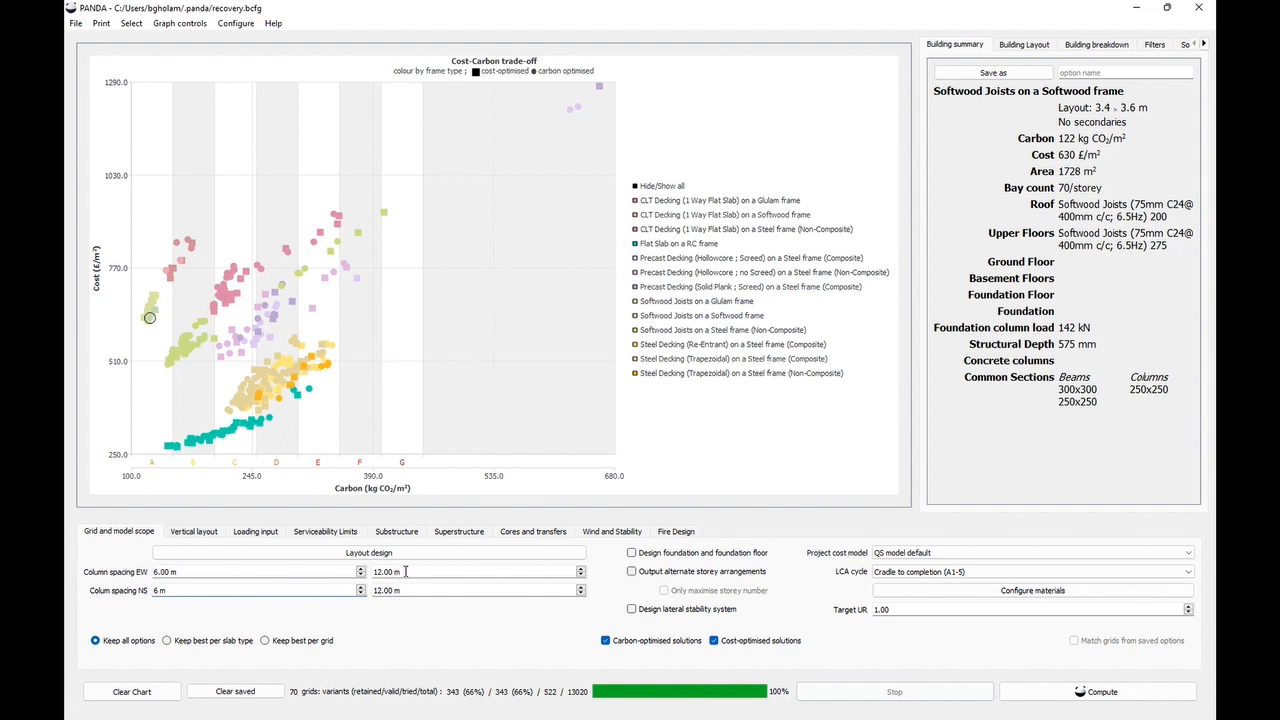
- Set the maximum column spacing to 9 m in both directions and compute the solutions
{"action": "left_click_drag", "start_coordinate": [407, 571], "coordinate": [369, 571]}
{"action": "type", "text": "9"}
{"action": "double_click", "coordinate": [411, 592]}
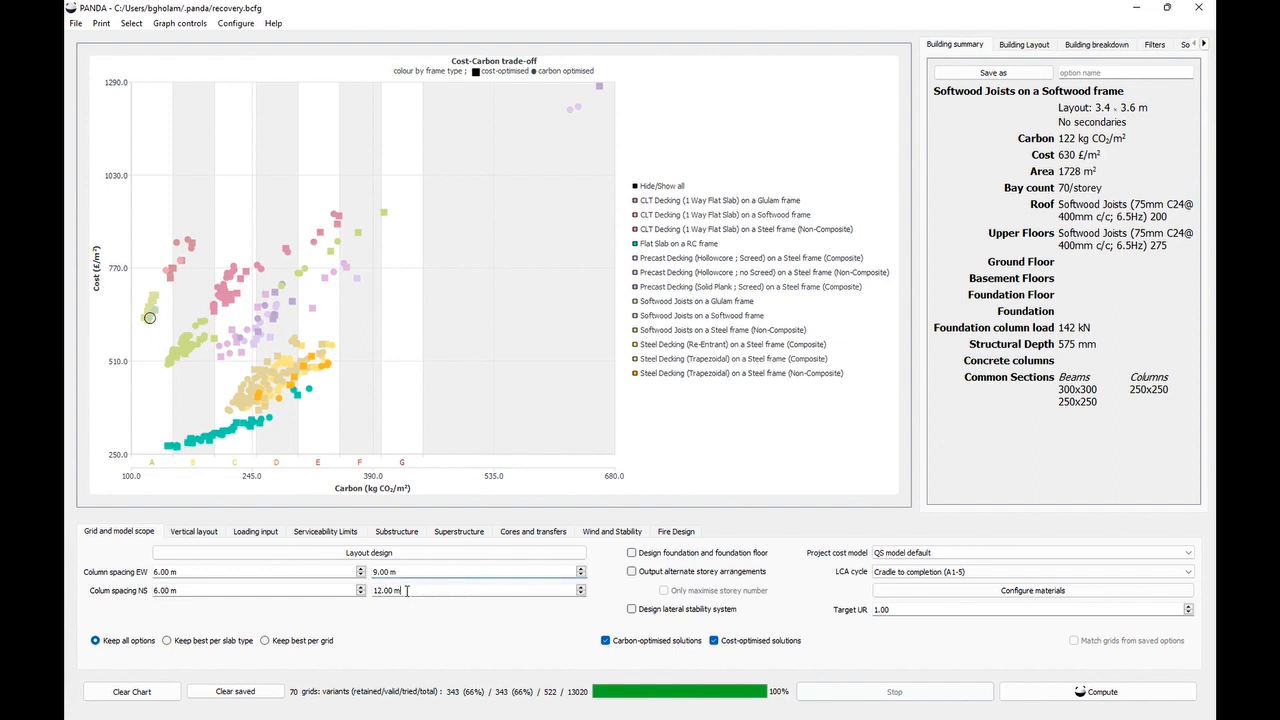
{"action": "type", "text": "9"}
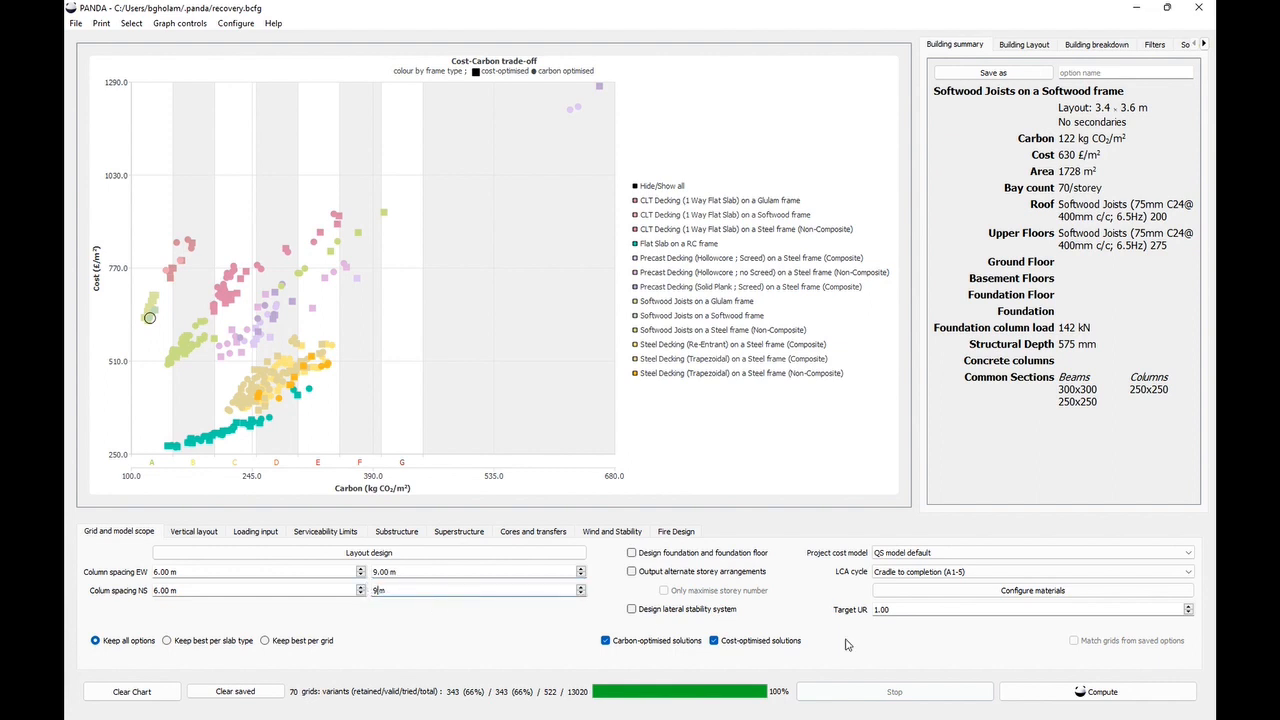
{"action": "left_click", "coordinate": [1087, 693]}
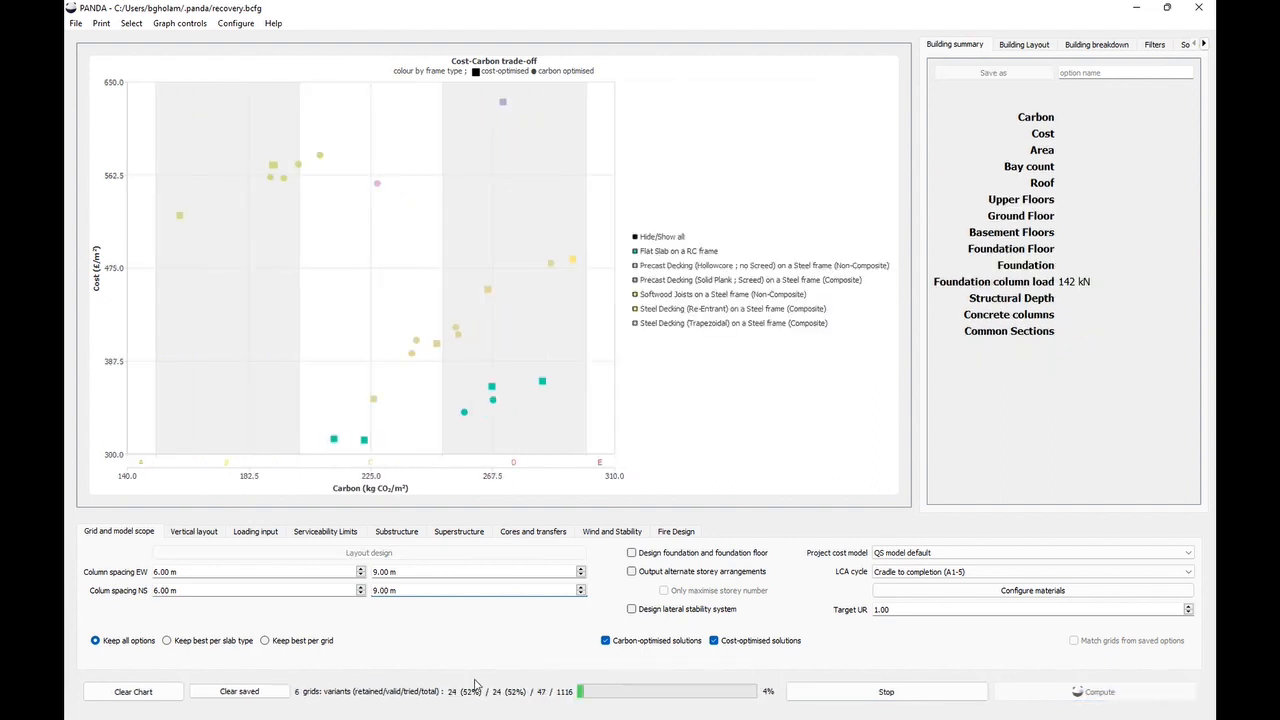